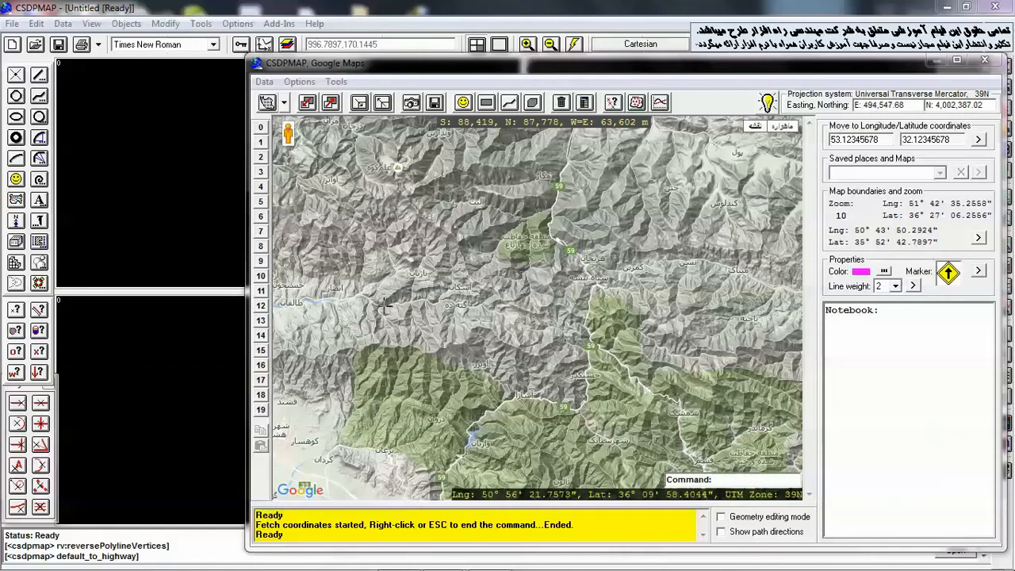
# Run Fetch coordinates and pick four points on the map to record their coordinates in the notebook
pyautogui.click(336, 83)
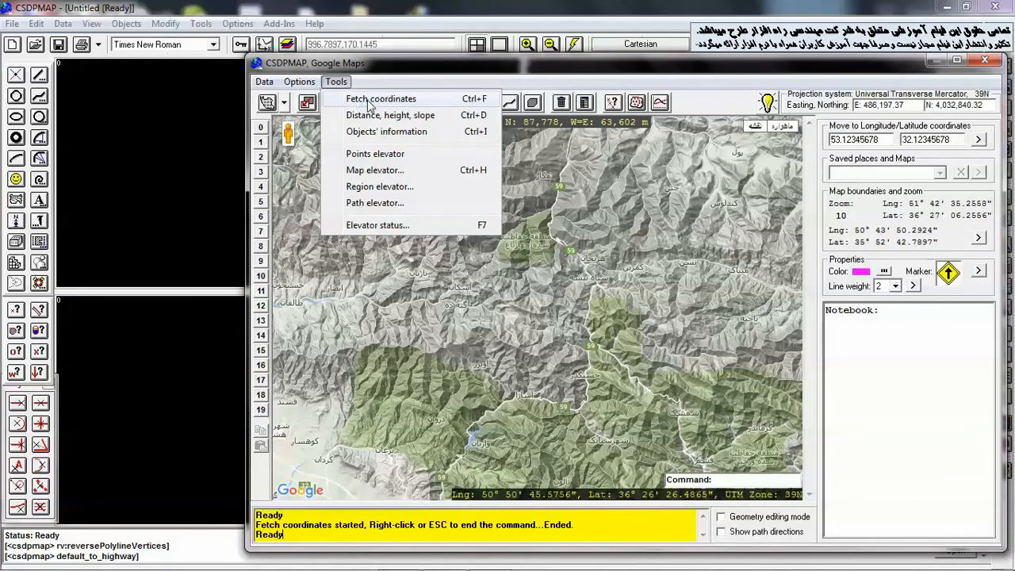
pyautogui.click(555, 78)
pyautogui.press('Return')
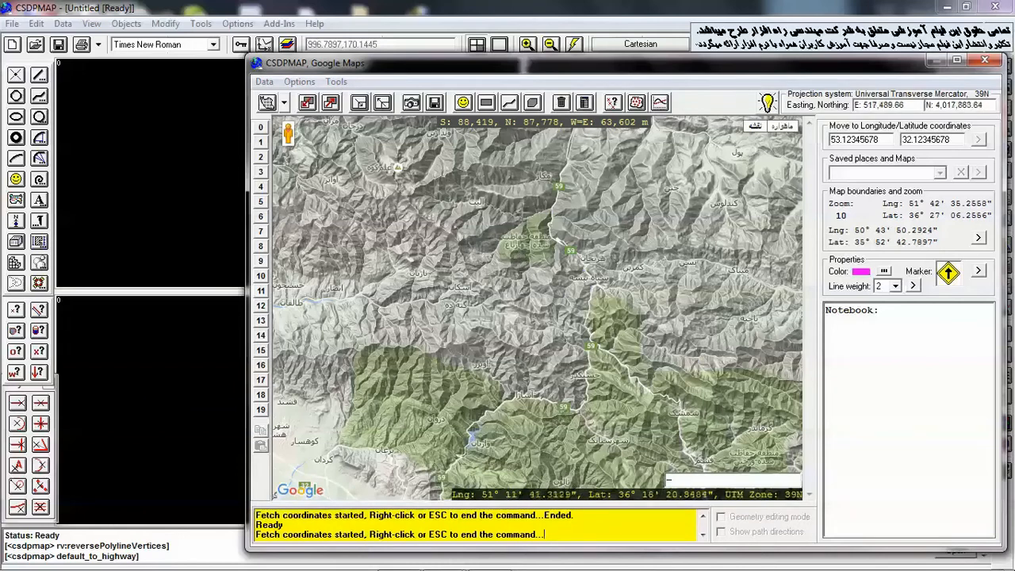
pyautogui.click(523, 214)
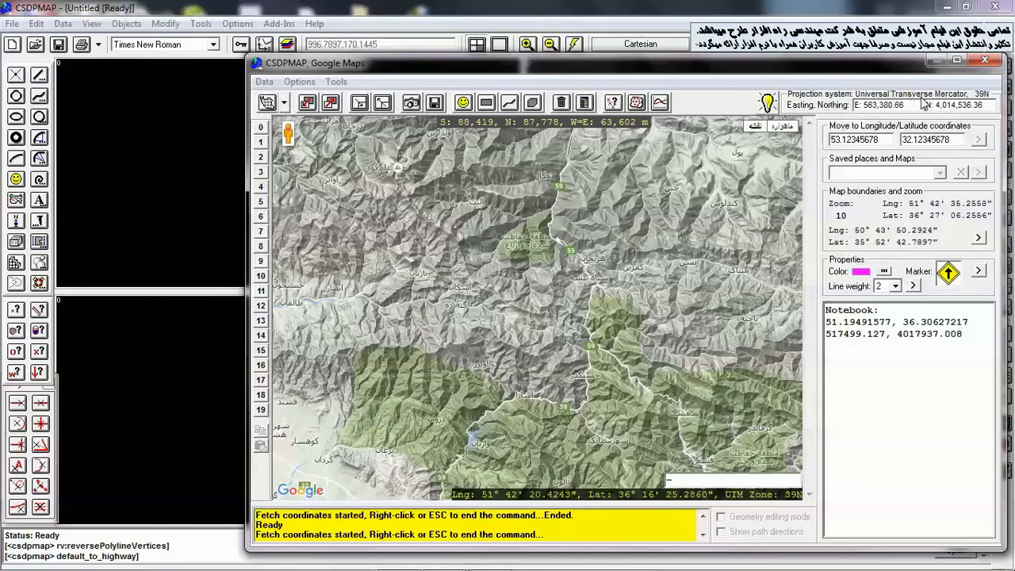
pyautogui.click(700, 176)
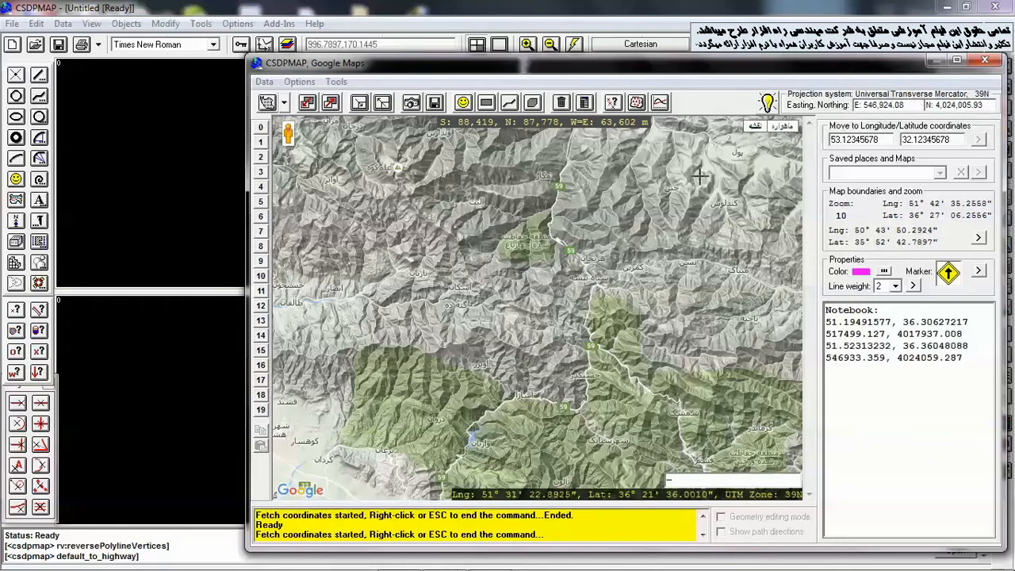
pyautogui.click(356, 298)
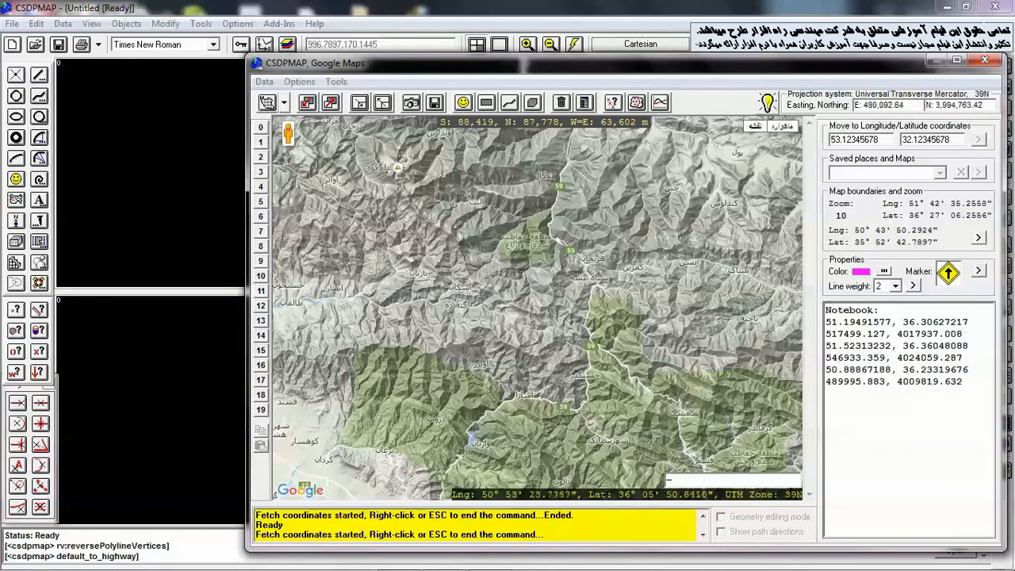
pyautogui.click(358, 426)
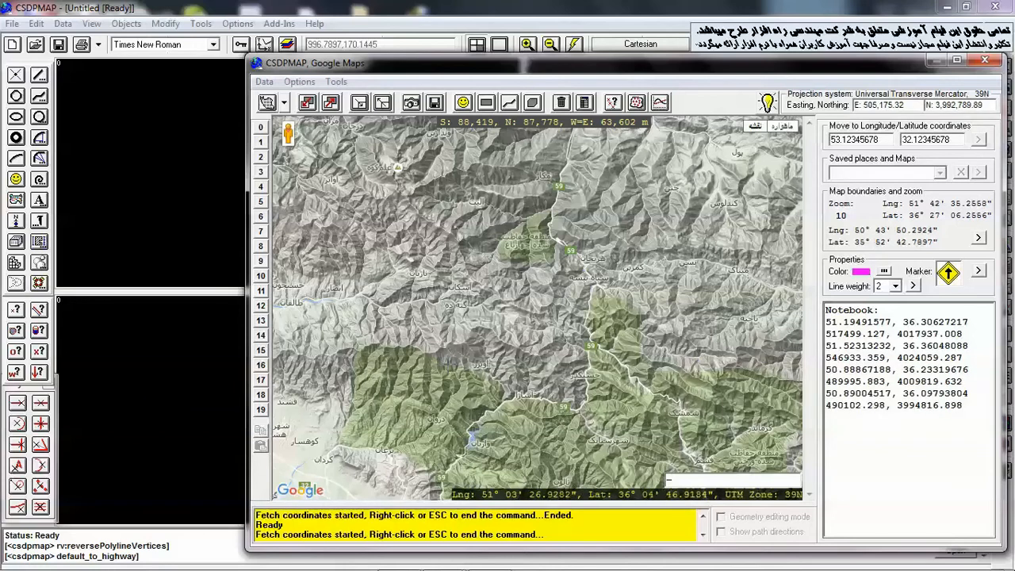
pyautogui.press('Escape')
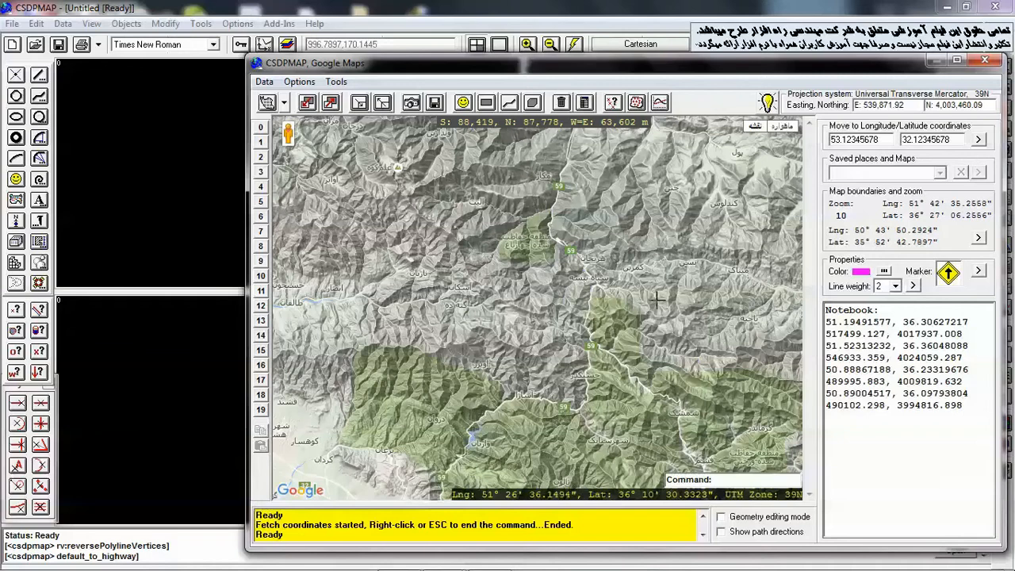
# Clear all contents of the notebook
pyautogui.hotkey('ctrl', 'a')
pyautogui.press('Delete')
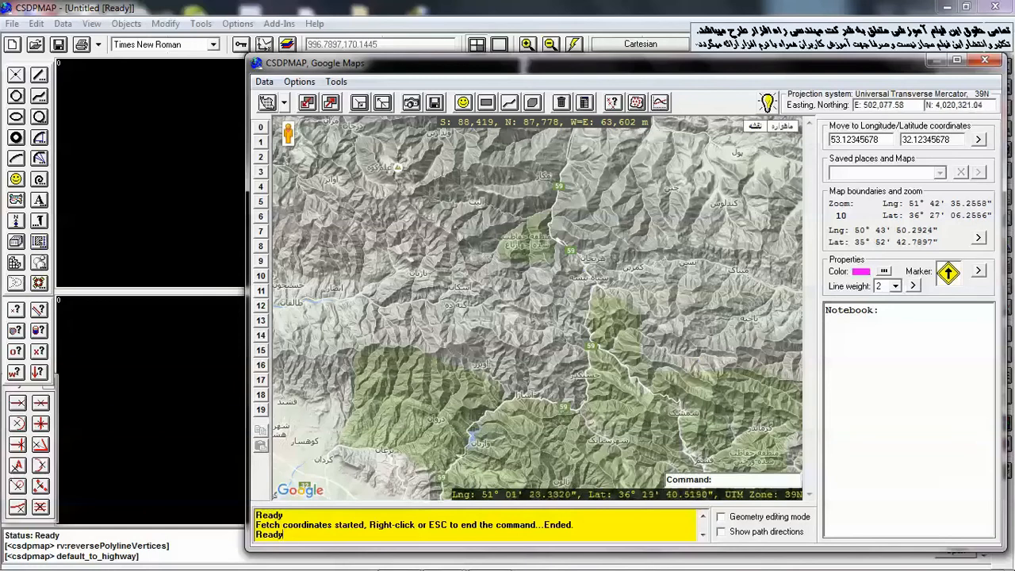
# Start the distance command and measure the distance, height difference and slope between two points on the map
pyautogui.click(336, 81)
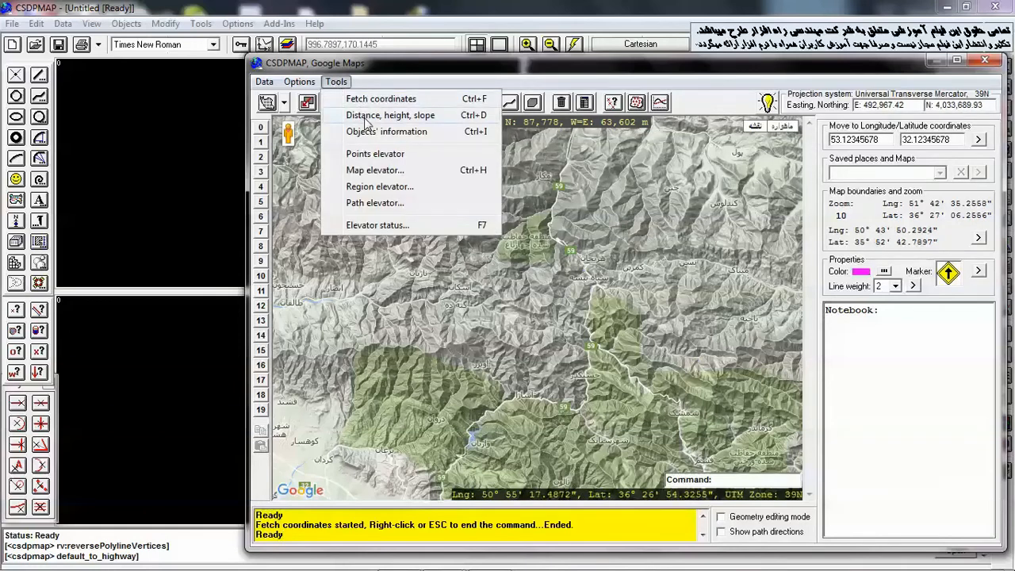
pyautogui.click(591, 79)
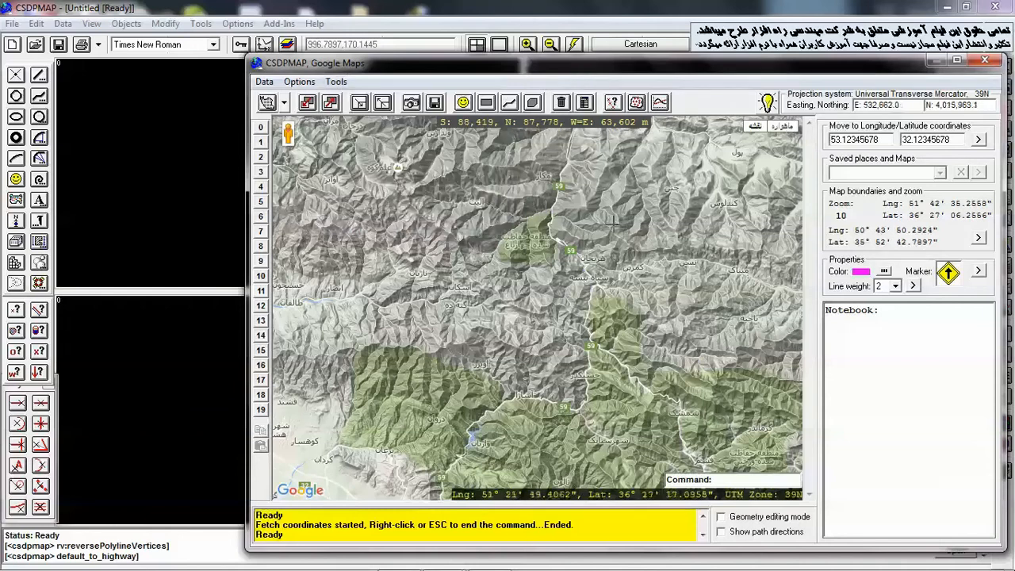
pyautogui.write('DI')
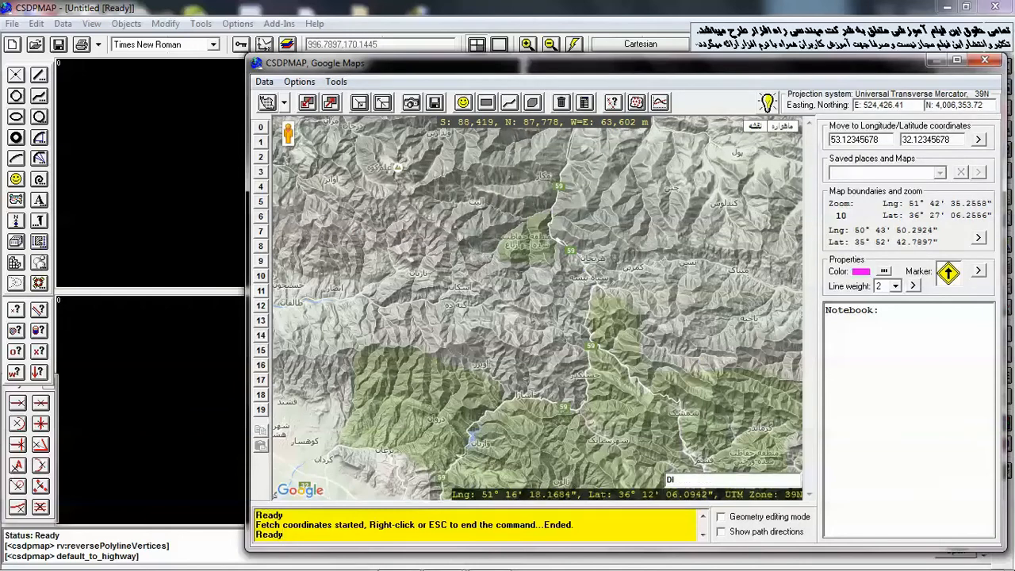
pyautogui.press('Return')
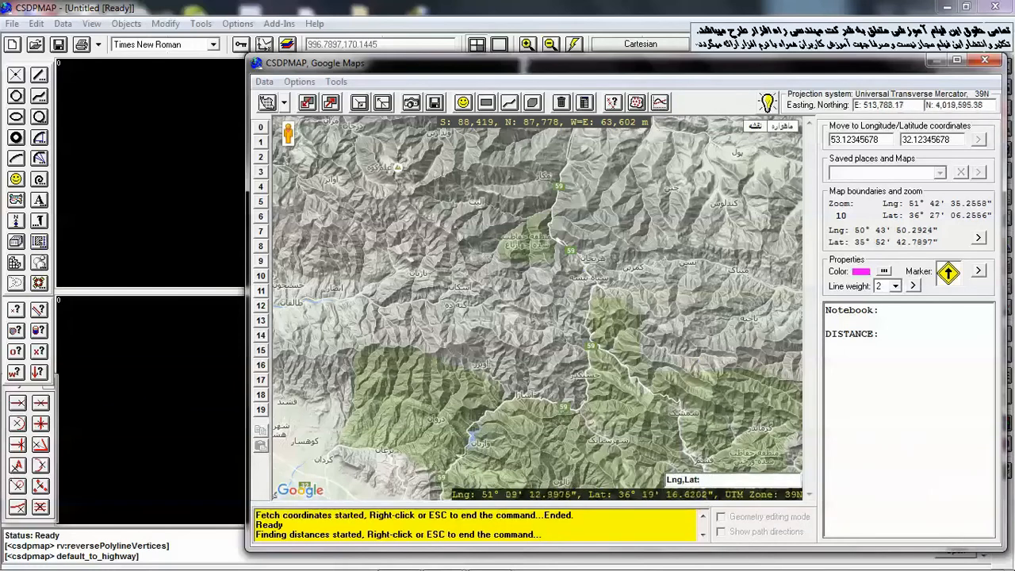
pyautogui.click(461, 178)
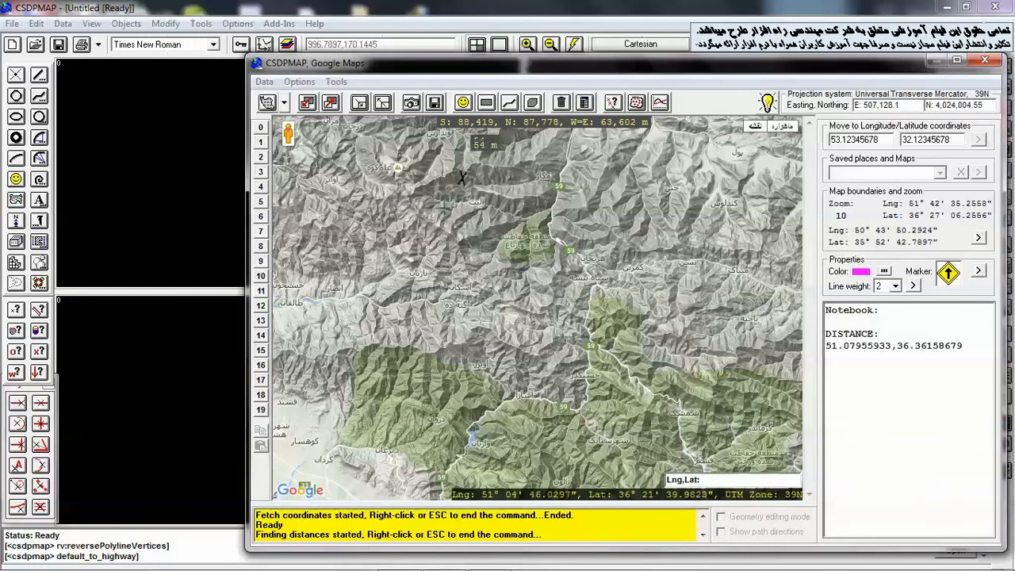
pyautogui.click(412, 340)
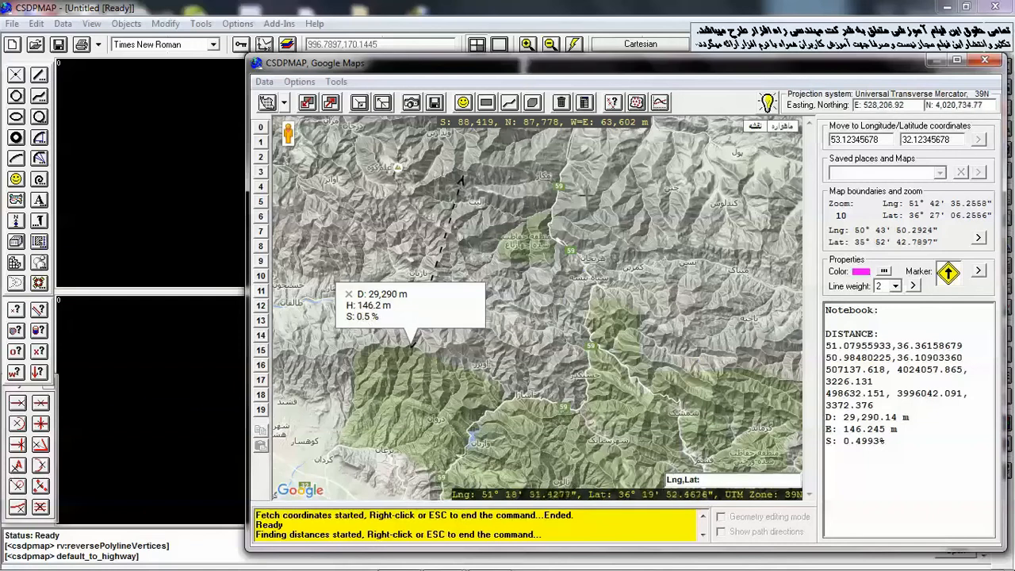
# Measure two more distances, each between a pair of points on the map
pyautogui.click(587, 197)
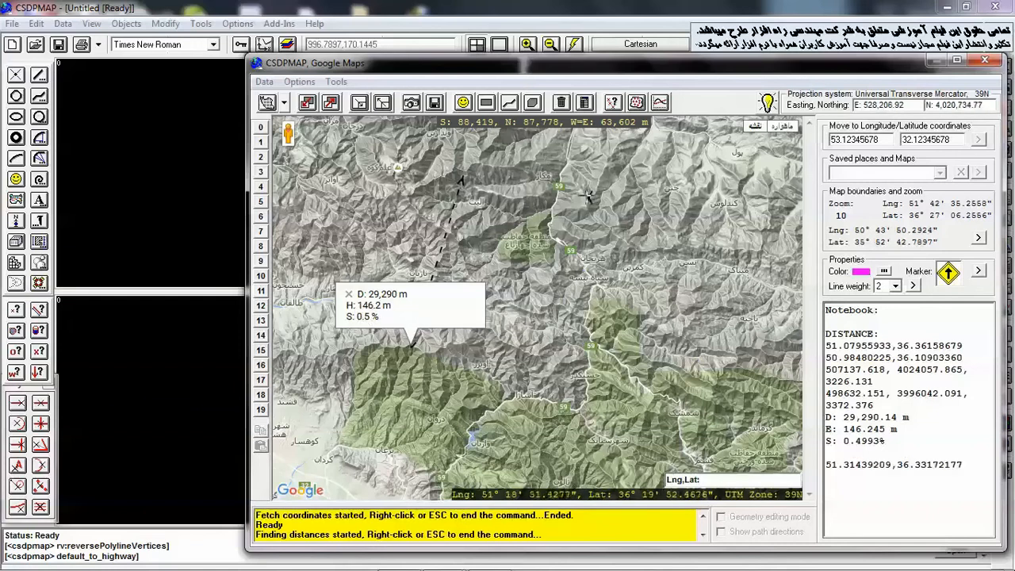
pyautogui.click(730, 342)
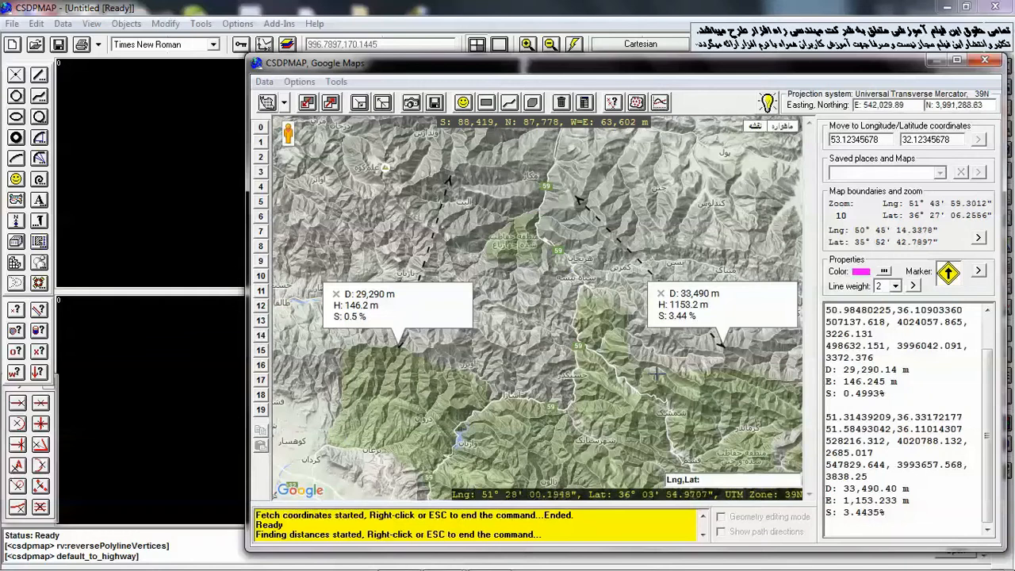
pyautogui.click(657, 376)
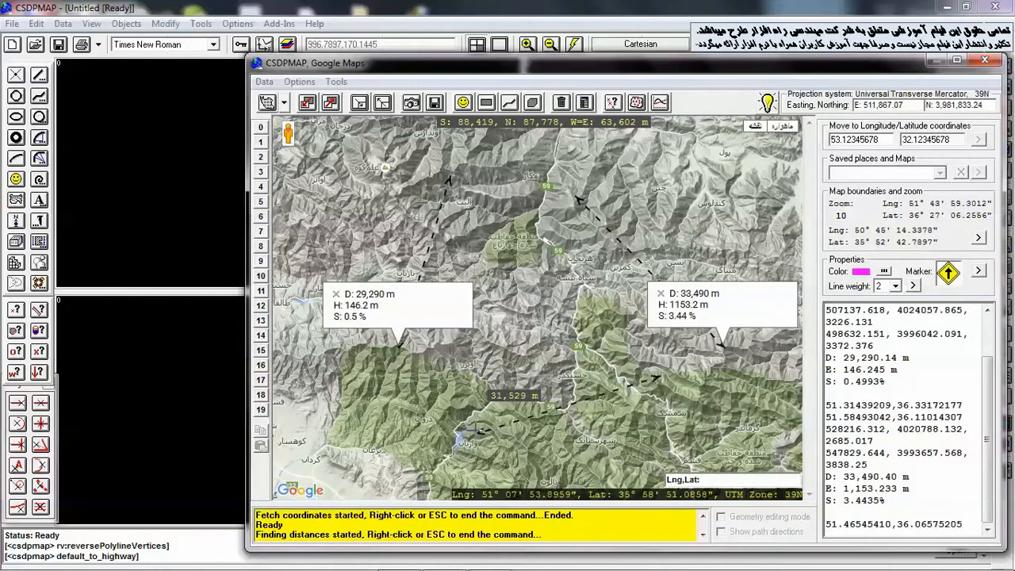
pyautogui.click(466, 432)
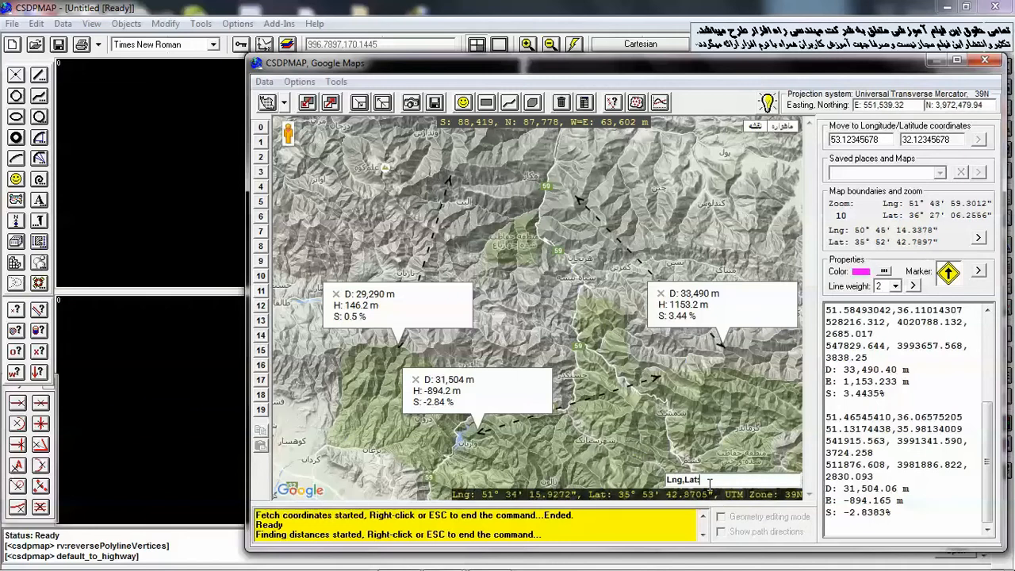
# Measure a distance from the point at UTM 532970,4000972 to the point at 51D9'10",36D7' entered as coordinates
pyautogui.write('532970,4000972')
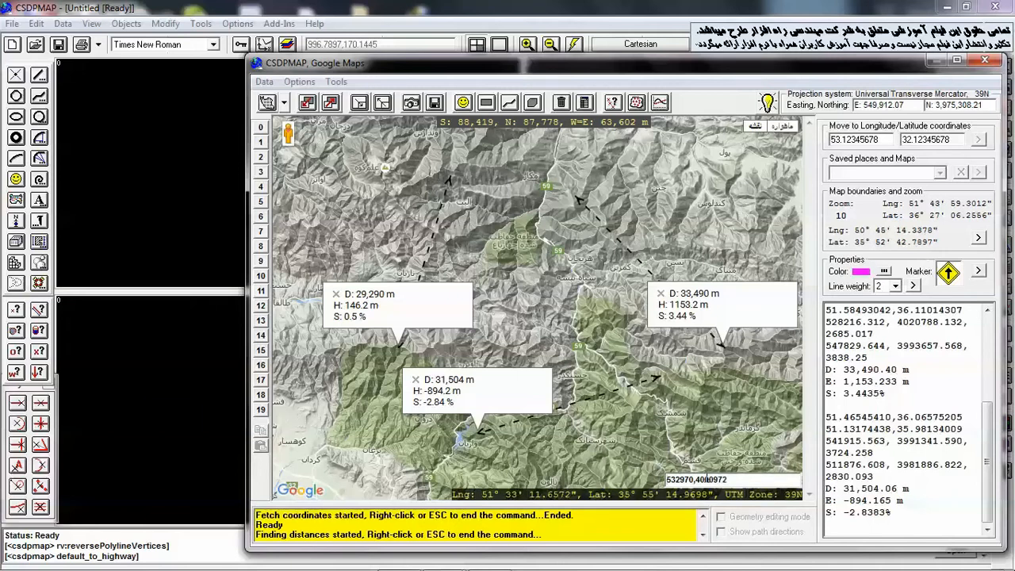
pyautogui.press('Return')
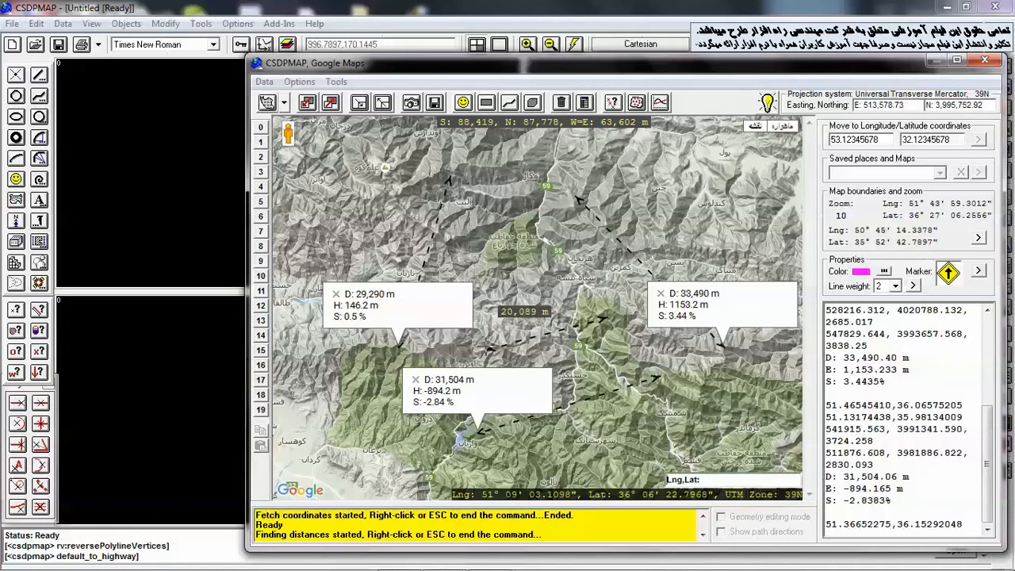
pyautogui.click(708, 480)
pyautogui.write('51D9\'10",36D7')
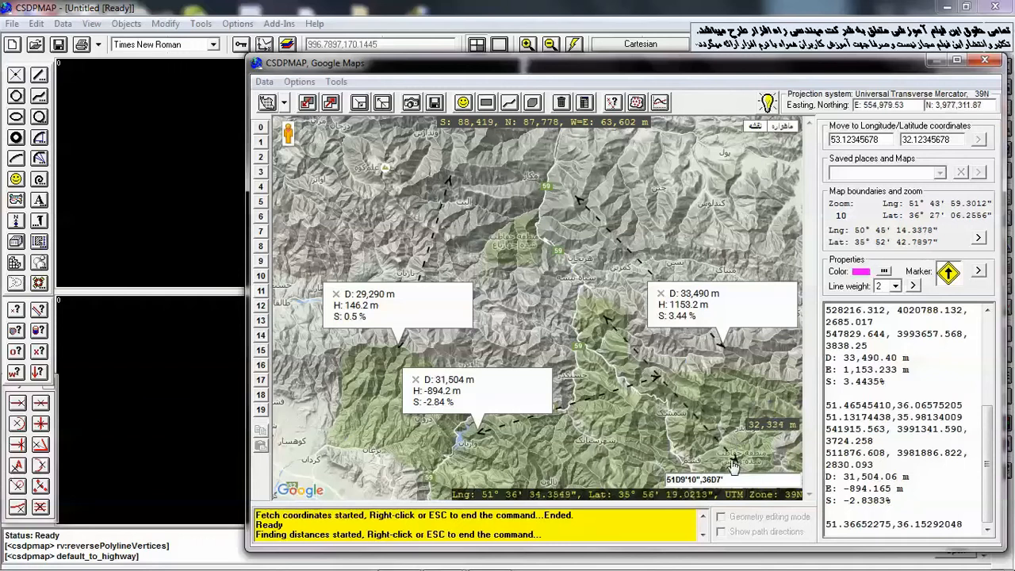
pyautogui.press('Return')
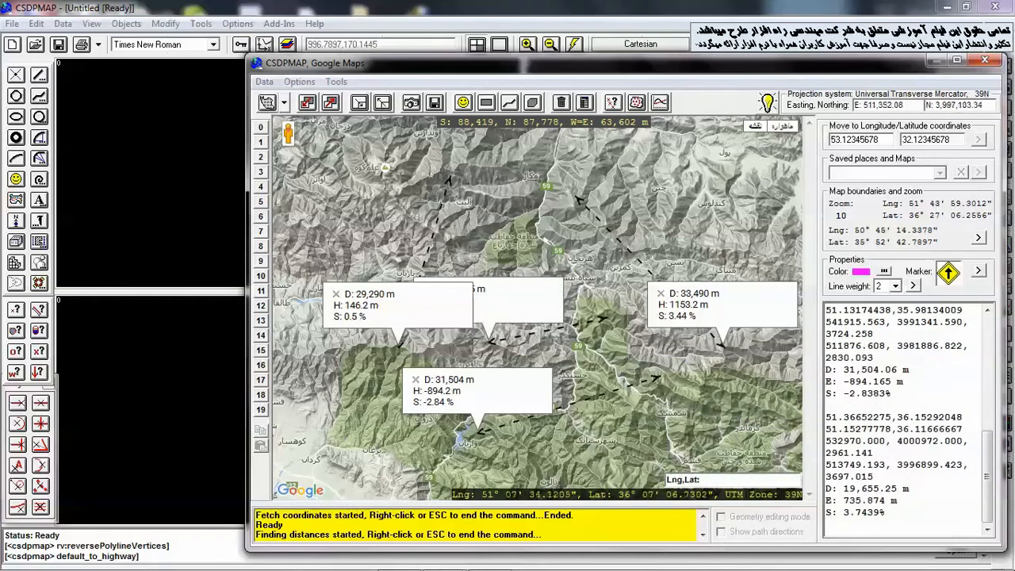
# Close the first distance label and end the distance command
pyautogui.click(336, 294)
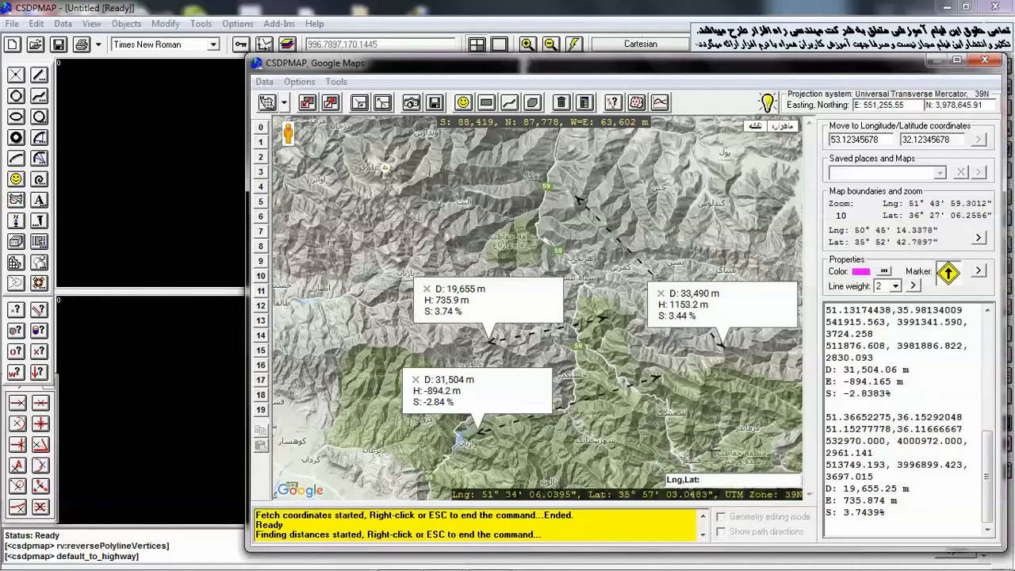
pyautogui.press('Escape')
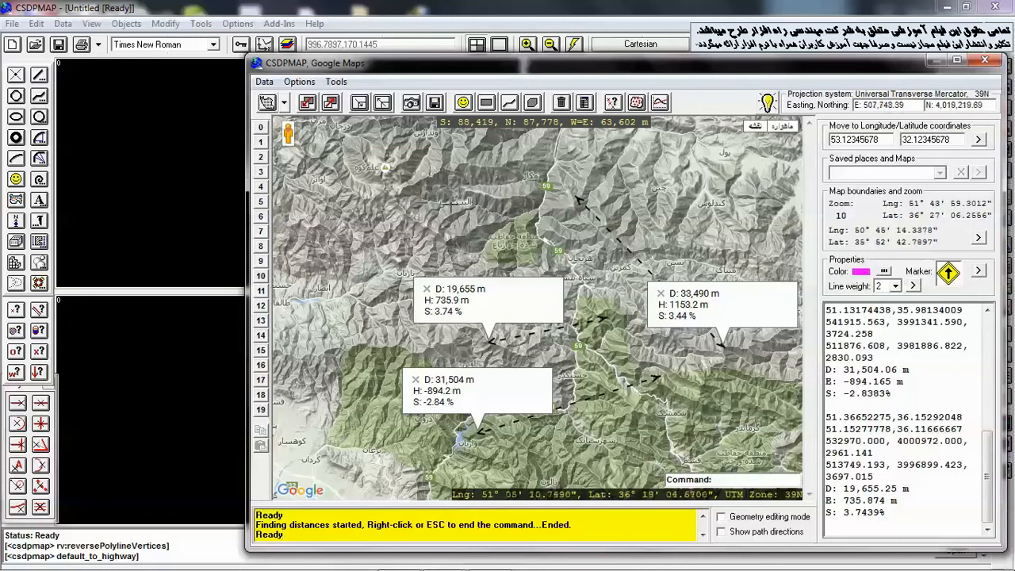
# Switch the map type to satellite
pyautogui.rightClick(428, 204)
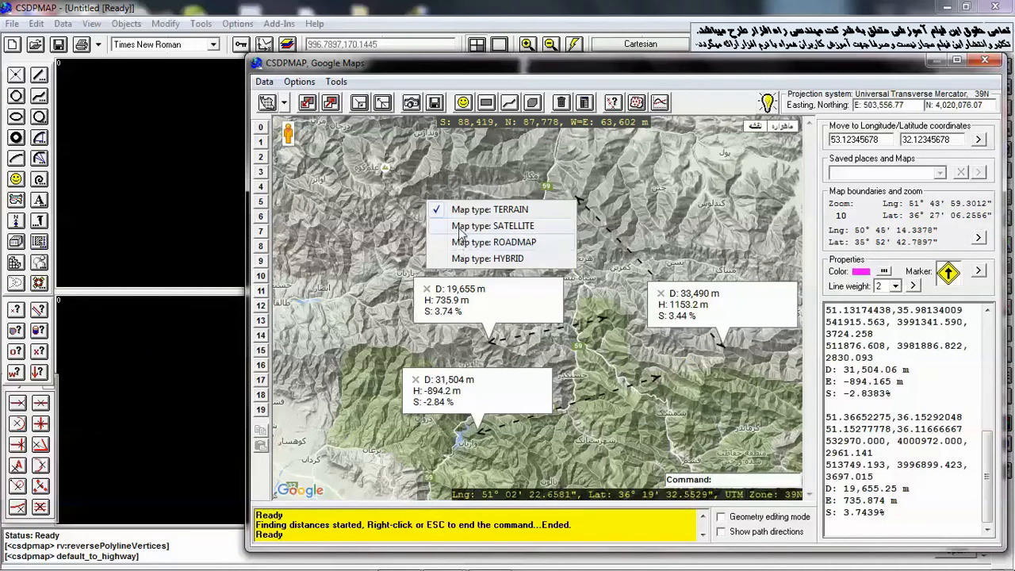
pyautogui.click(458, 229)
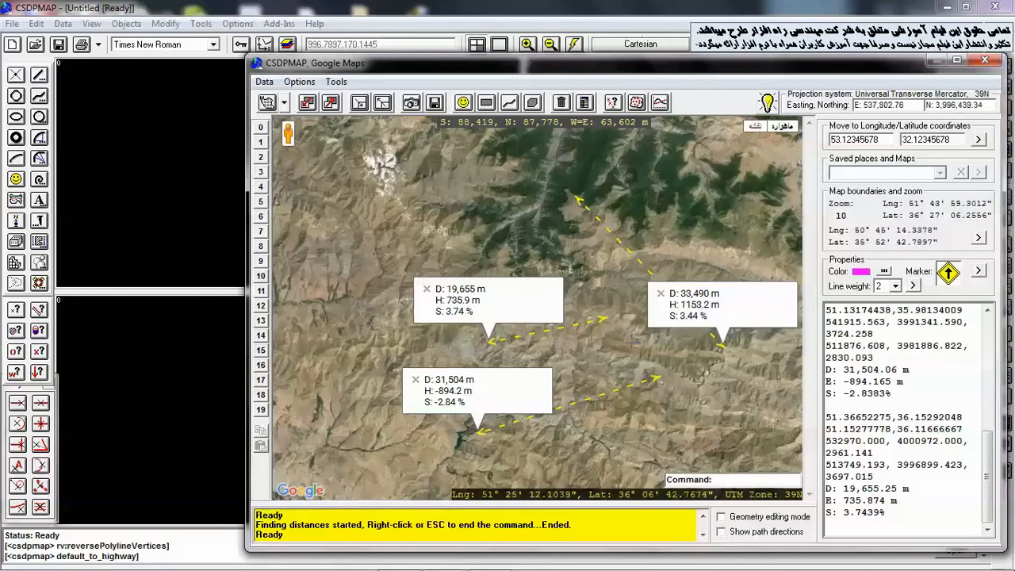
# Close the three remaining distance labels on the map
pyautogui.click(662, 295)
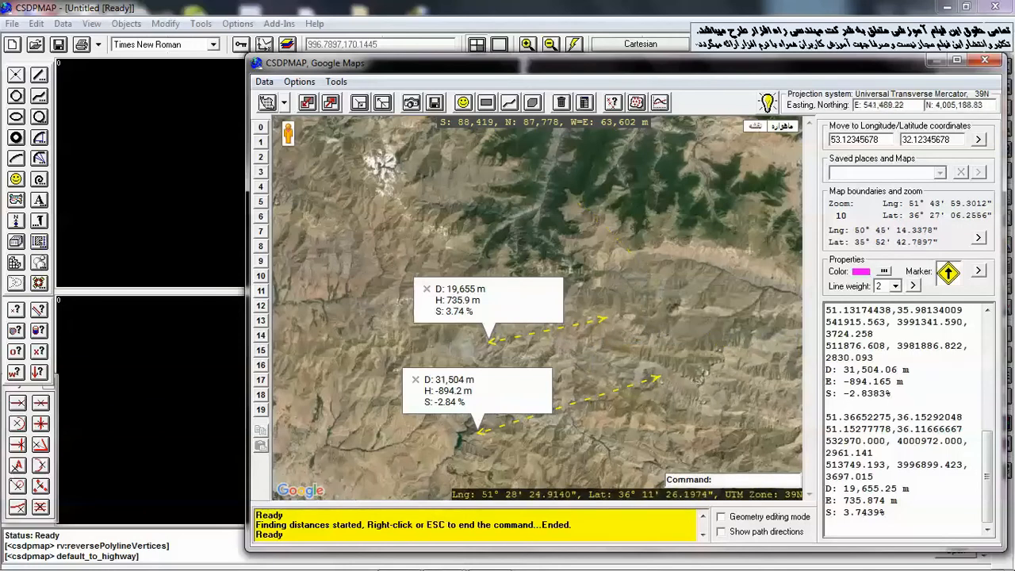
pyautogui.click(426, 289)
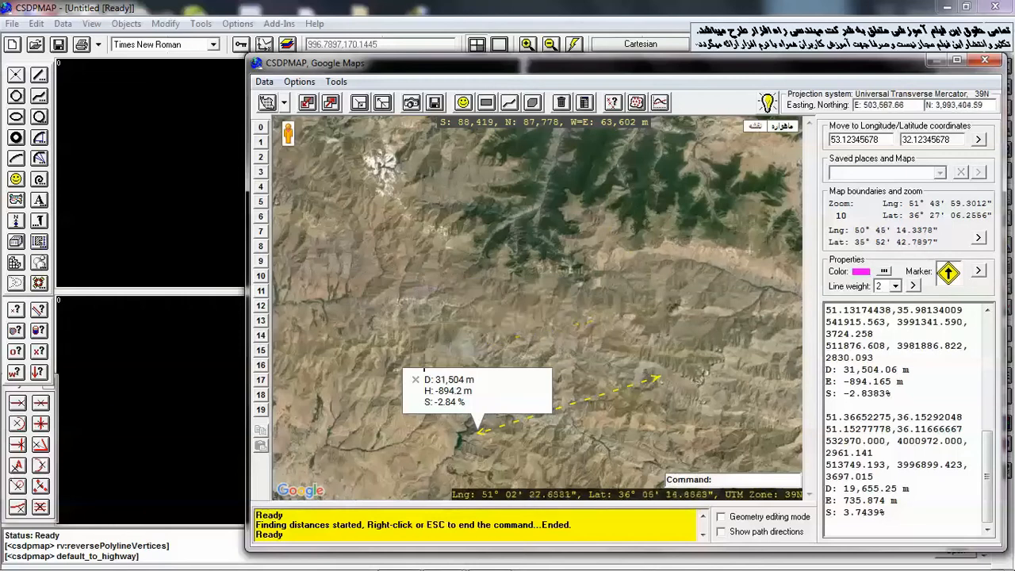
pyautogui.click(415, 378)
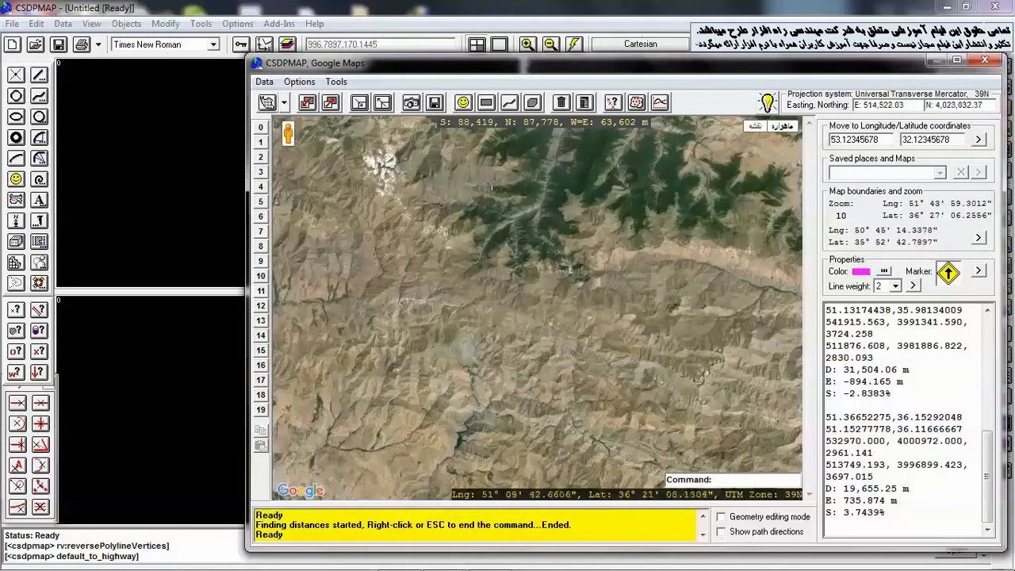
# Restart the distance command and measure the distance between two points on the satellite map
pyautogui.click(615, 105)
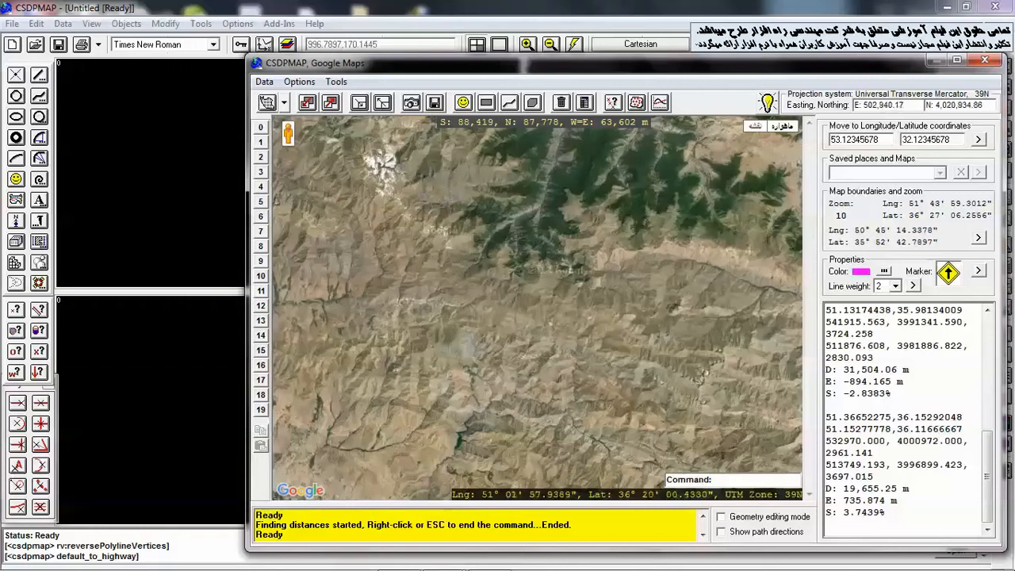
pyautogui.press('Return')
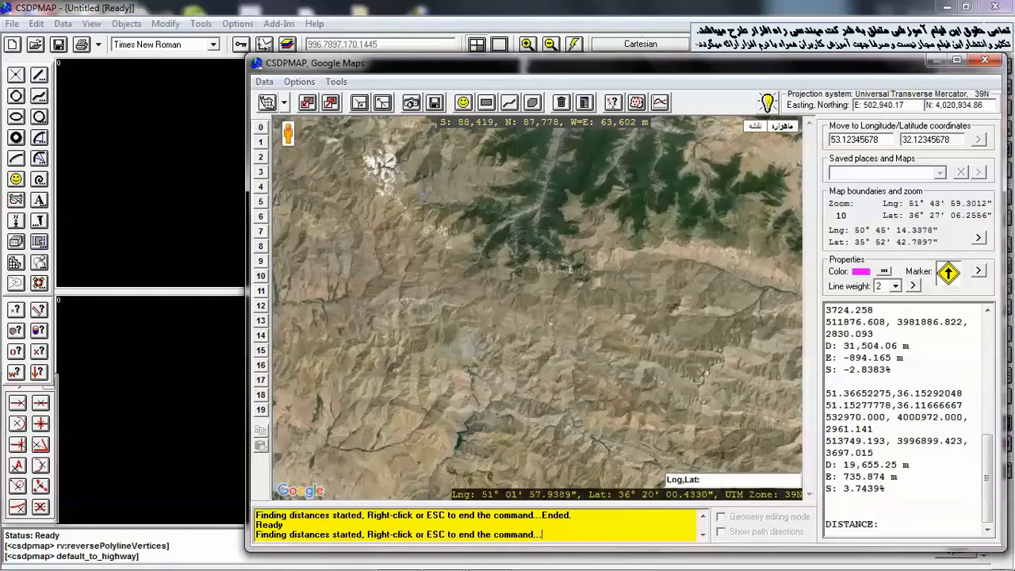
pyautogui.click(405, 212)
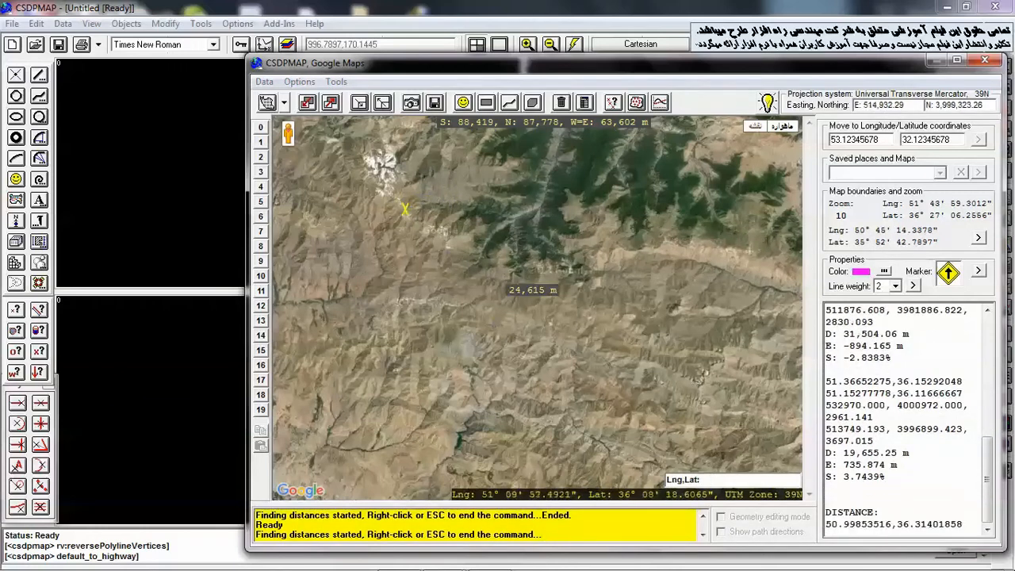
pyautogui.click(513, 381)
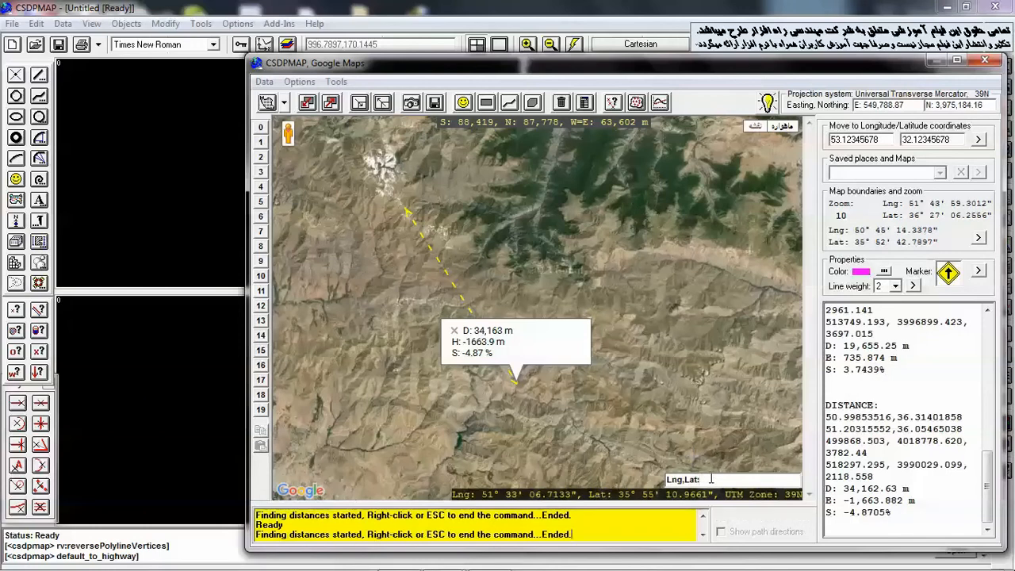
pyautogui.press('Escape')
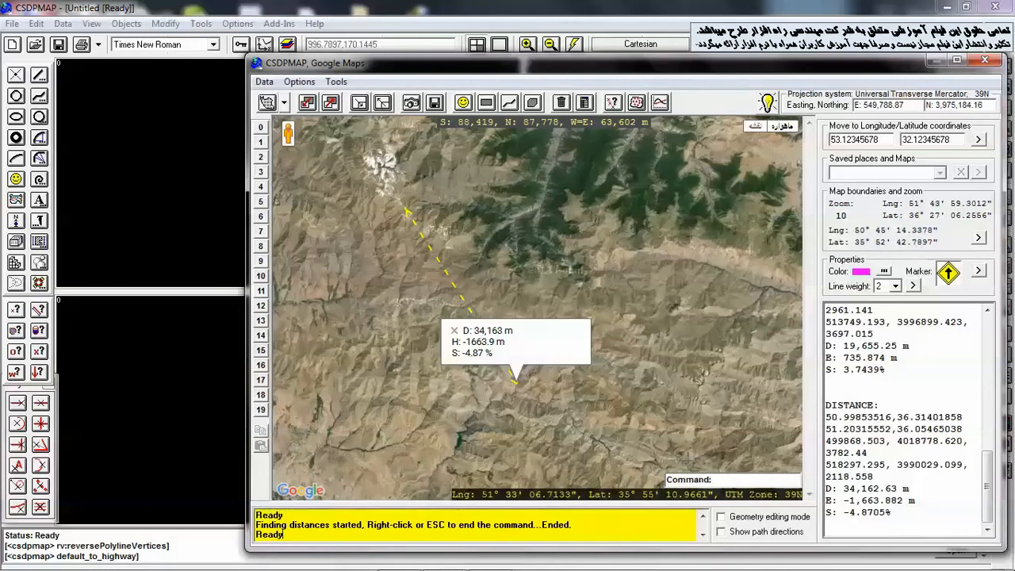
# Set the length units in the mapping settings to Kilometers
pyautogui.click(265, 82)
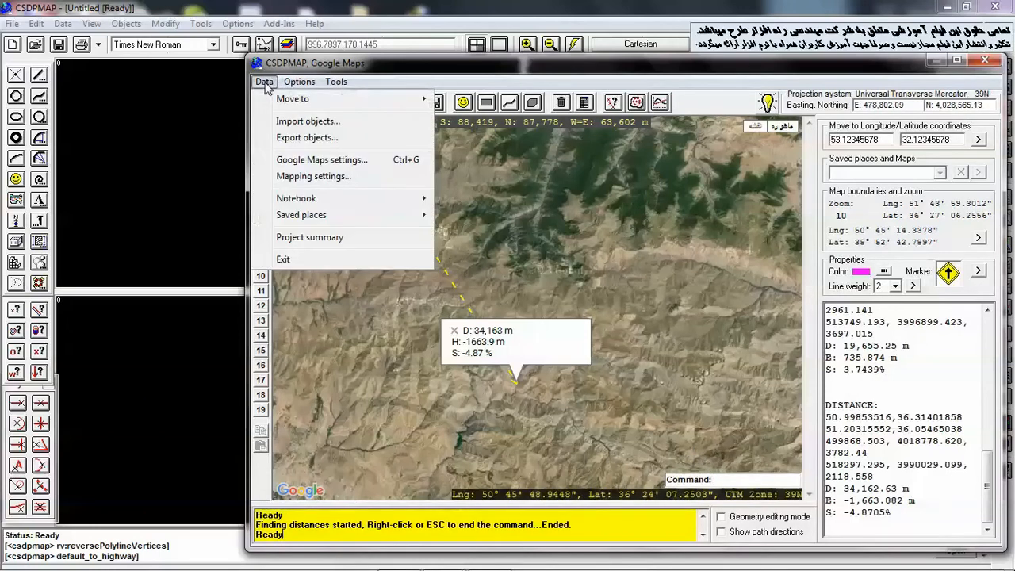
pyautogui.click(293, 176)
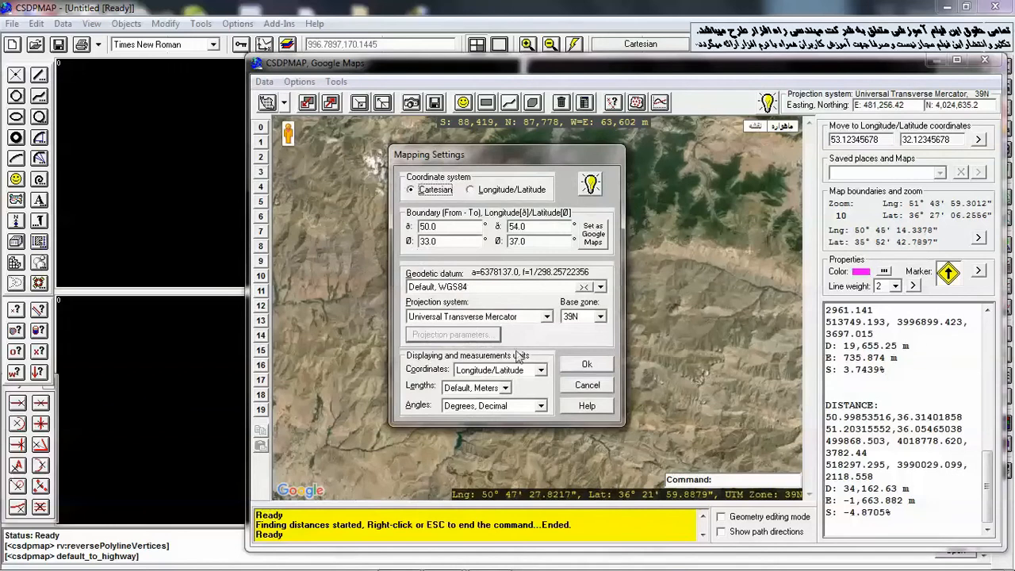
pyautogui.click(498, 395)
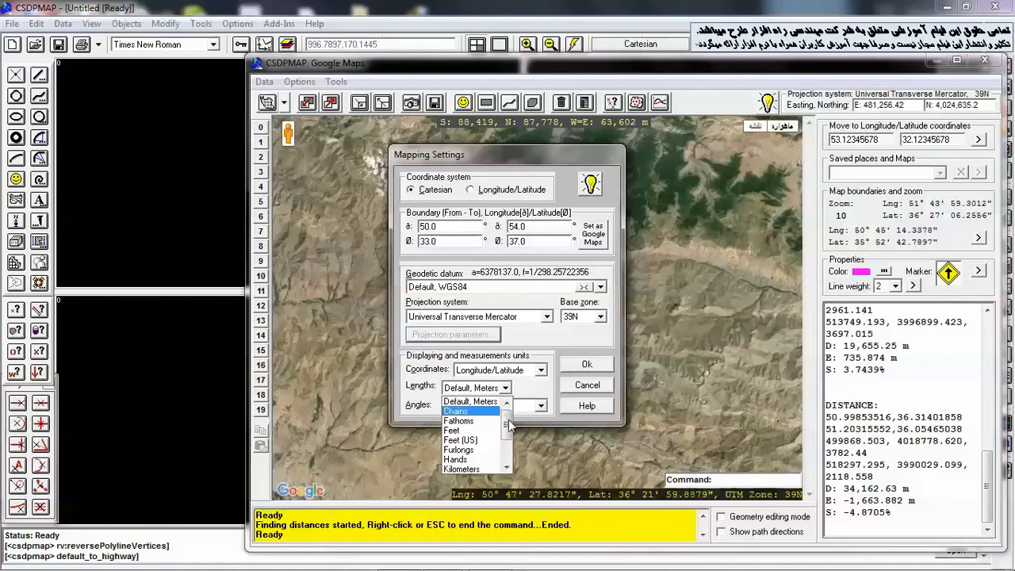
pyautogui.moveTo(505, 424); pyautogui.dragTo(507, 446)
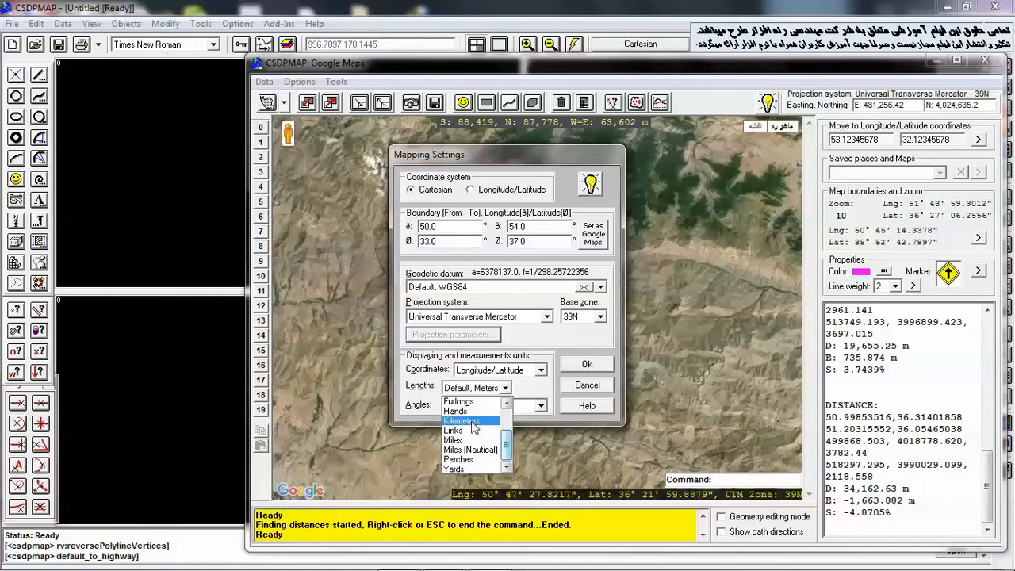
pyautogui.click(472, 424)
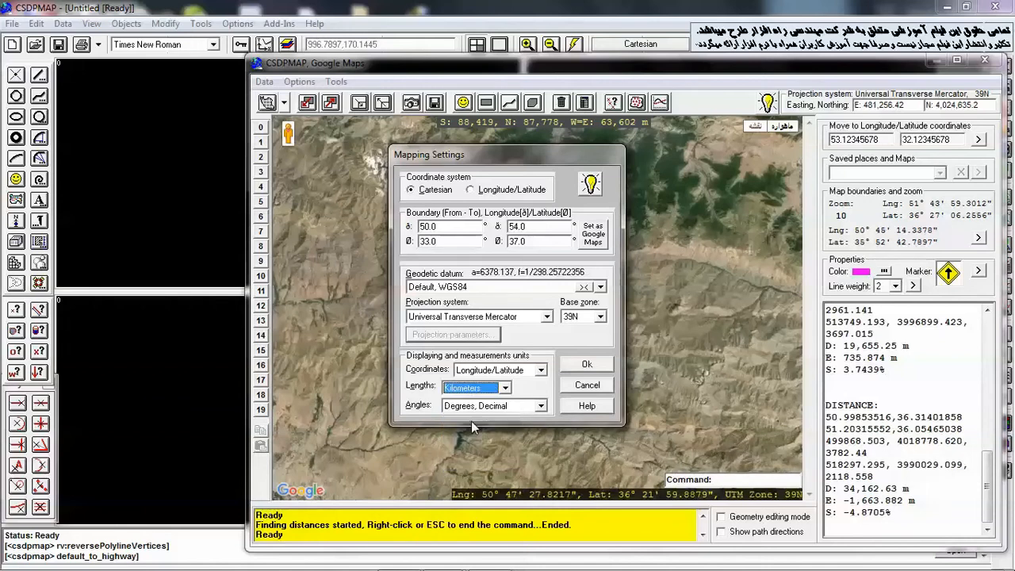
pyautogui.click(572, 364)
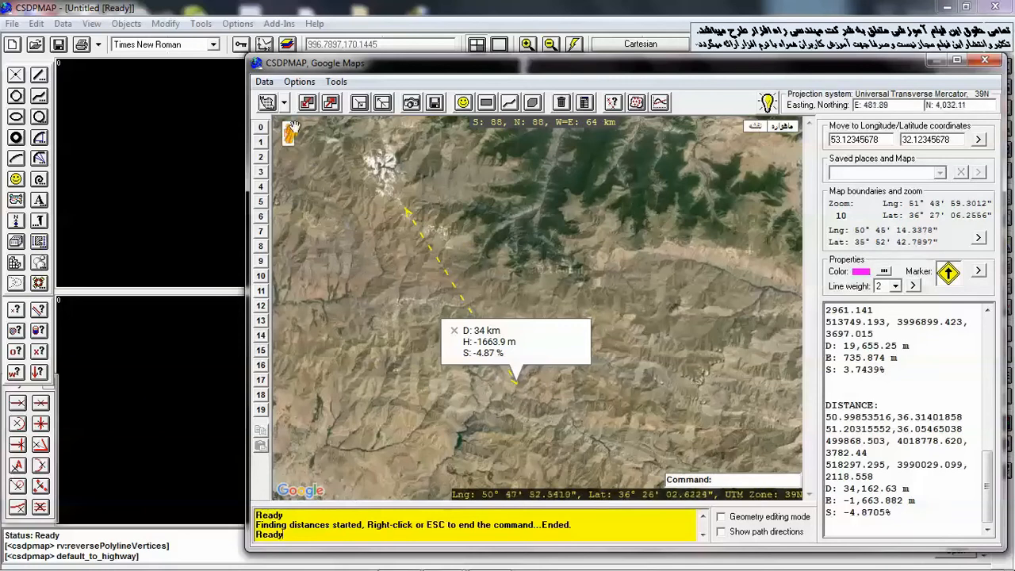
# Reopen the mapping settings, keep Longitude/Latitude coordinates, and set the length units to Miles
pyautogui.click(264, 82)
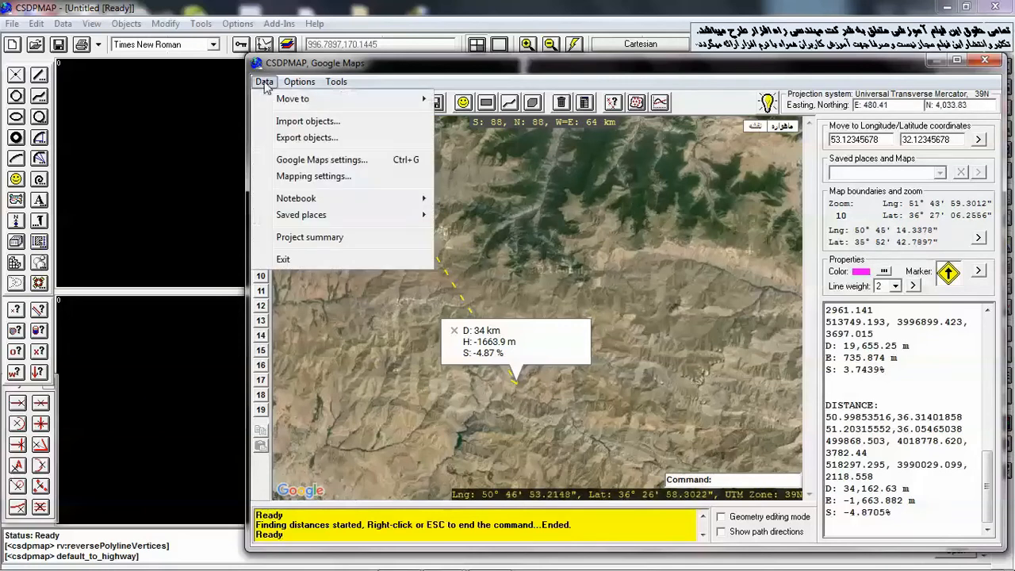
pyautogui.click(303, 177)
pyautogui.click(542, 373)
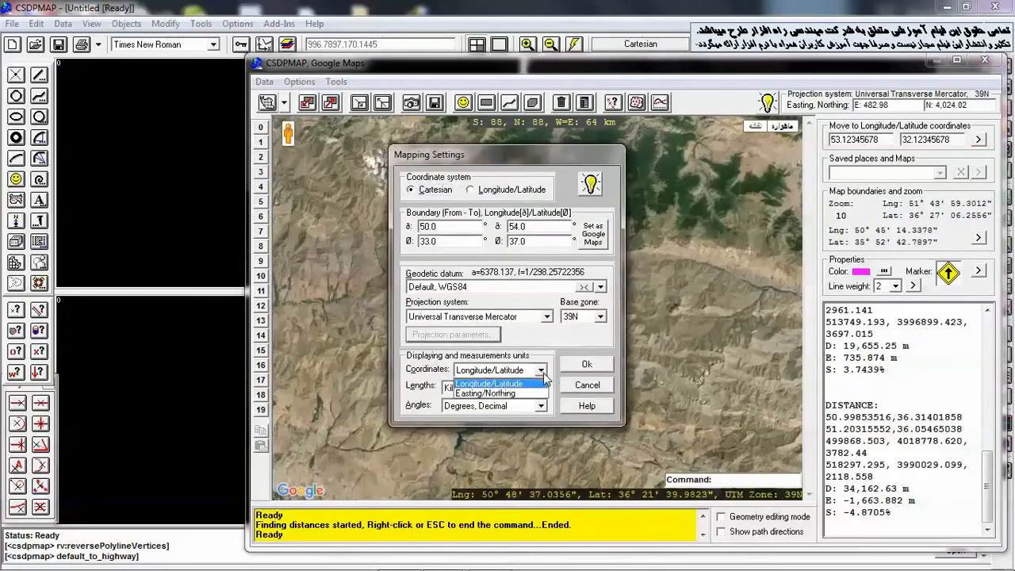
pyautogui.click(539, 384)
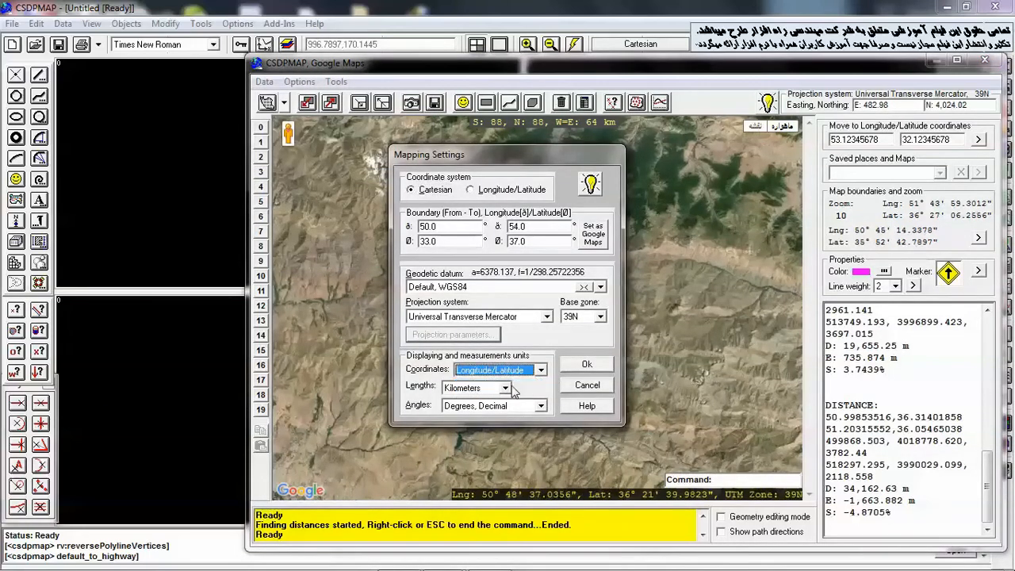
pyautogui.click(502, 388)
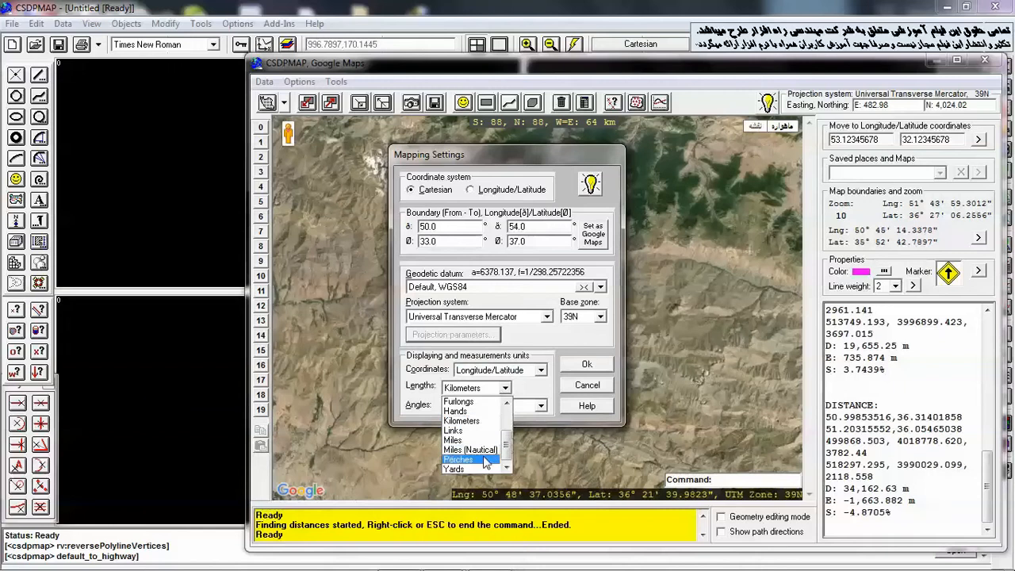
pyautogui.click(465, 469)
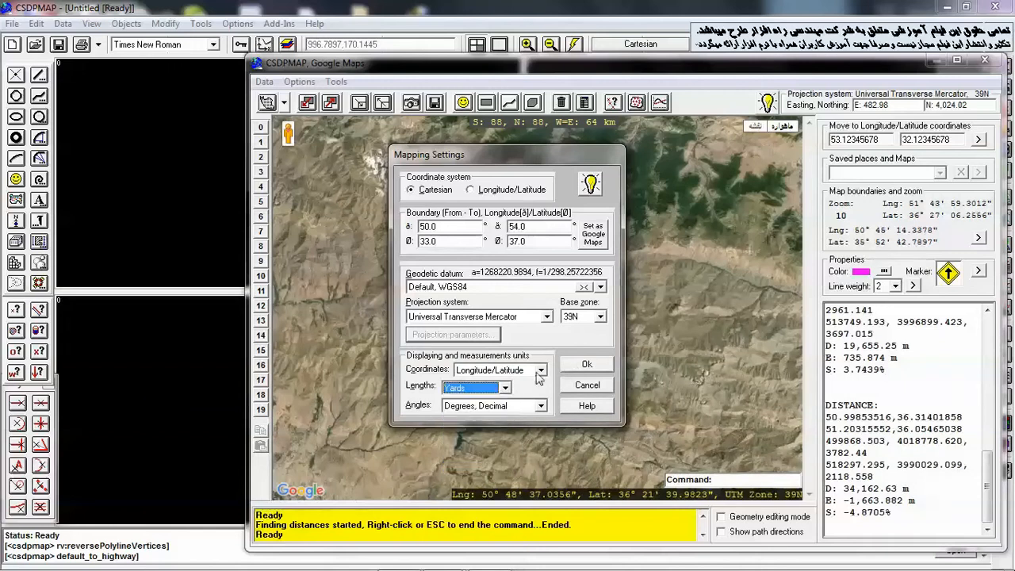
pyautogui.click(505, 387)
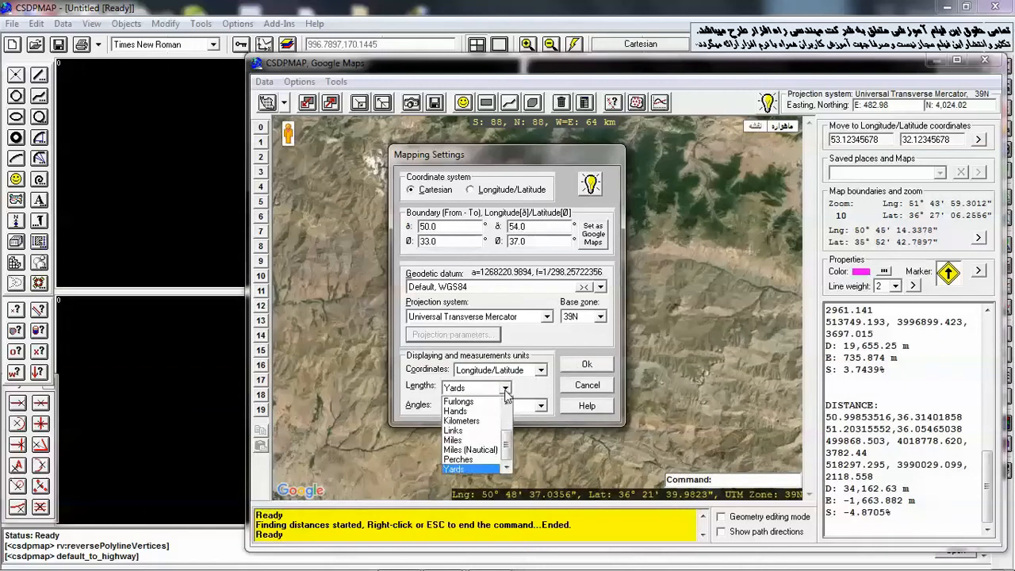
pyautogui.click(464, 441)
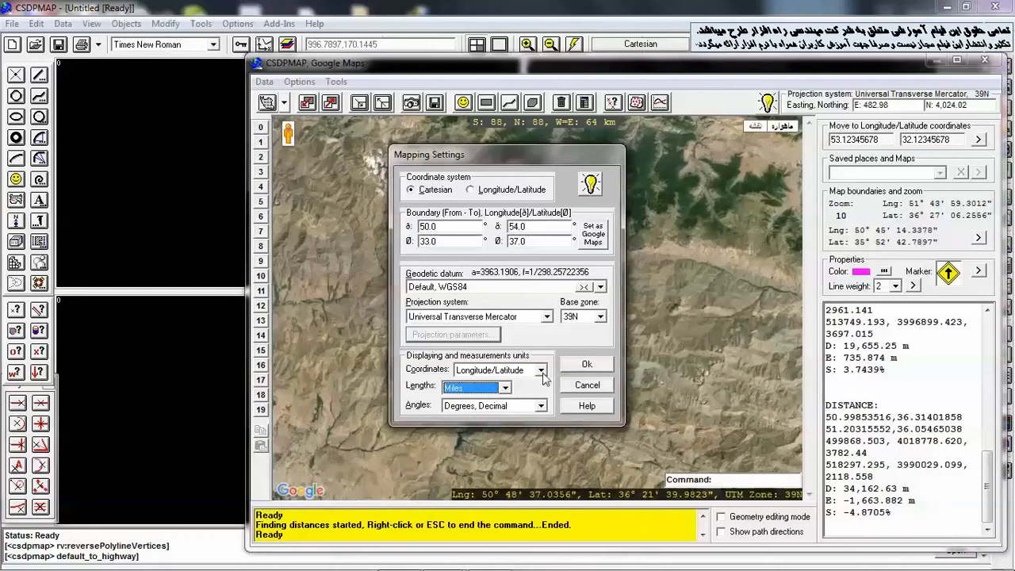
pyautogui.click(584, 366)
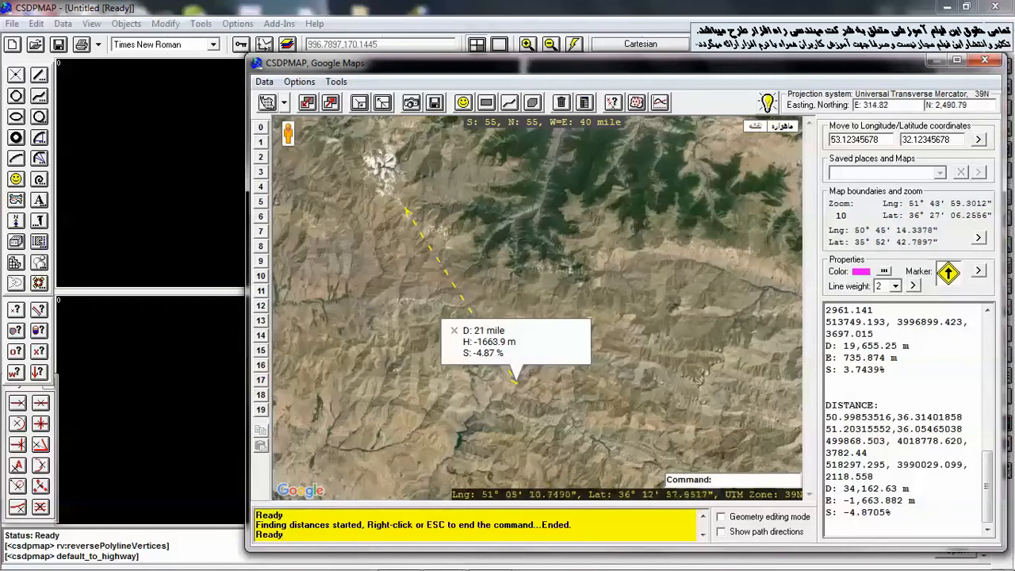
# In the Google Maps settings, browse the Take image tab and switch the distance calculation method to Easting/Northing projection system
pyautogui.click(264, 83)
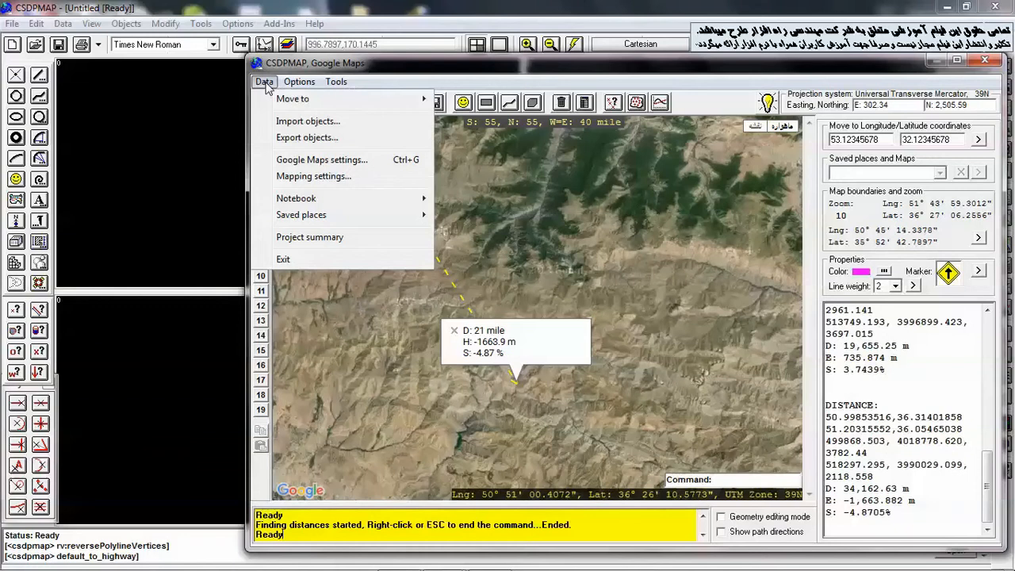
pyautogui.click(313, 161)
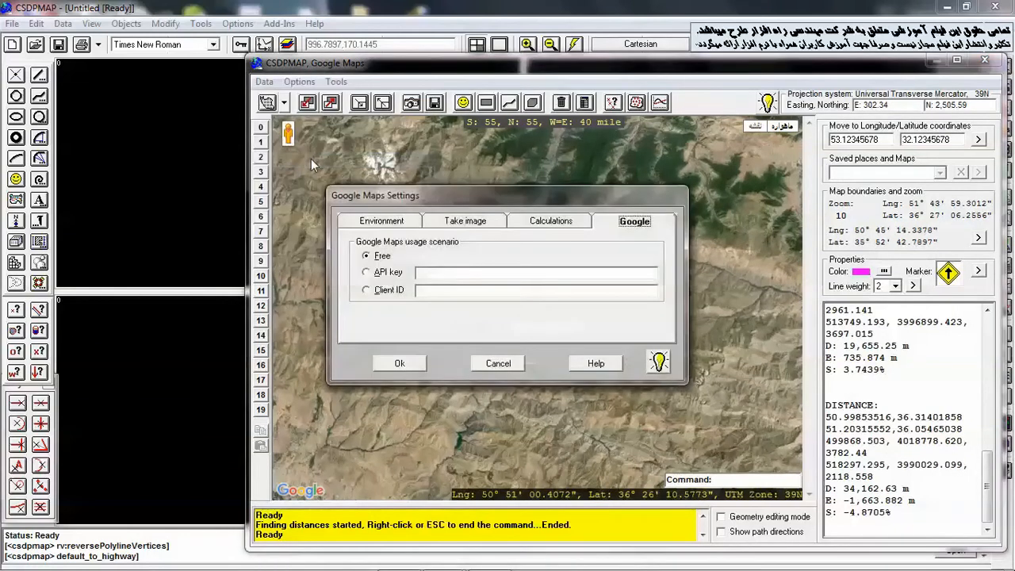
pyautogui.click(440, 225)
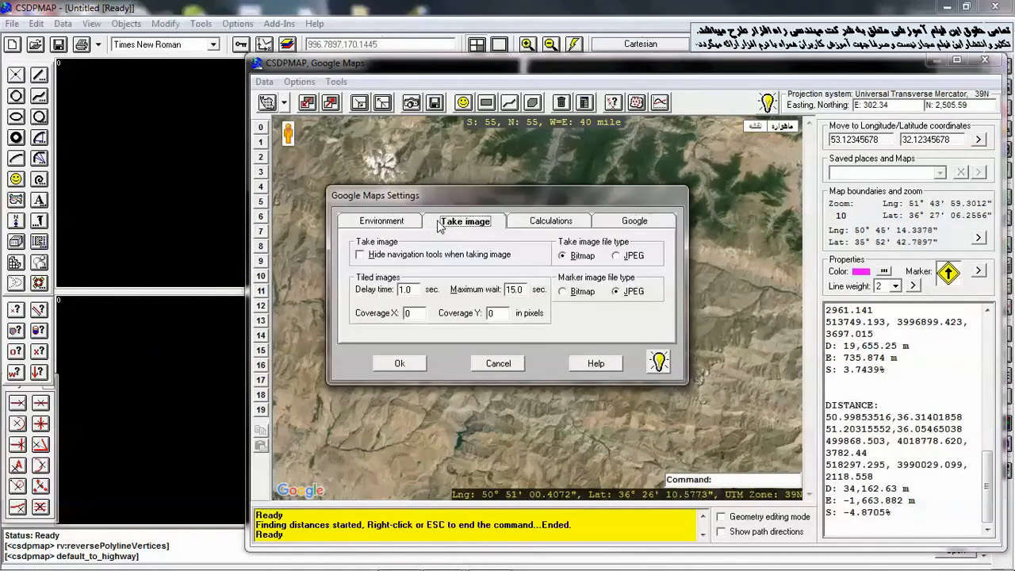
pyautogui.click(531, 225)
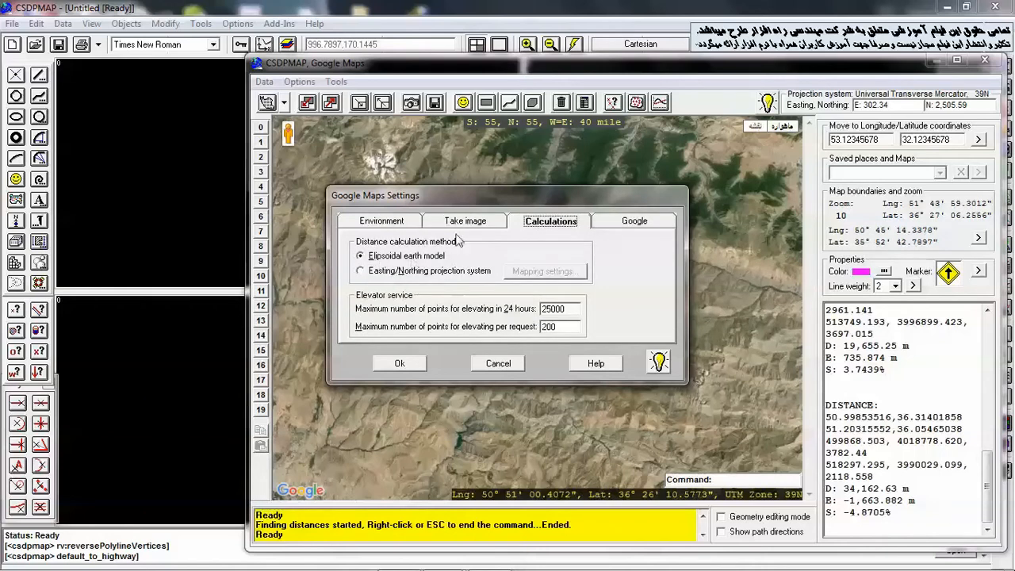
pyautogui.moveTo(455, 200); pyautogui.dragTo(632, 209)
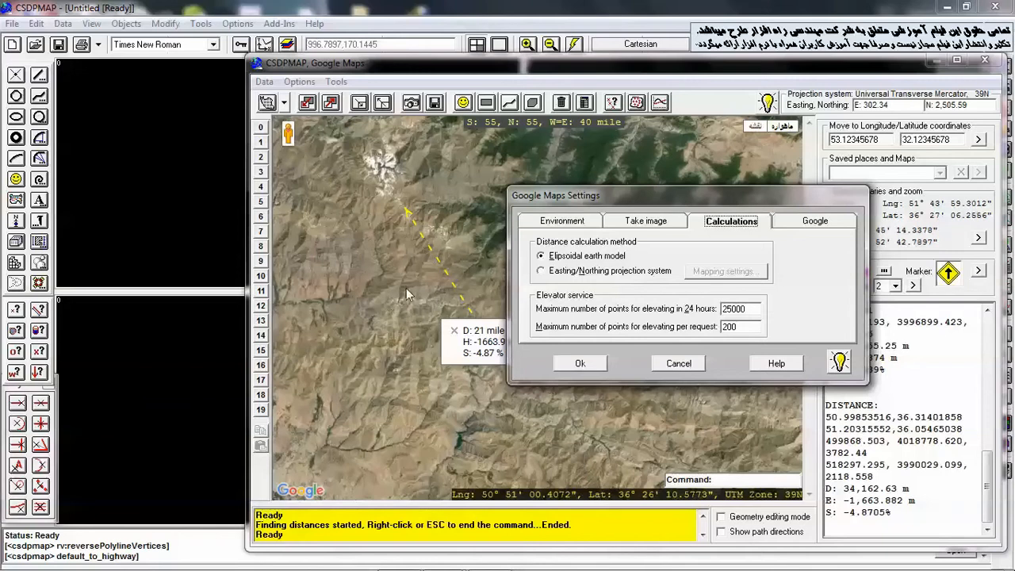
pyautogui.moveTo(631, 196); pyautogui.dragTo(652, 153)
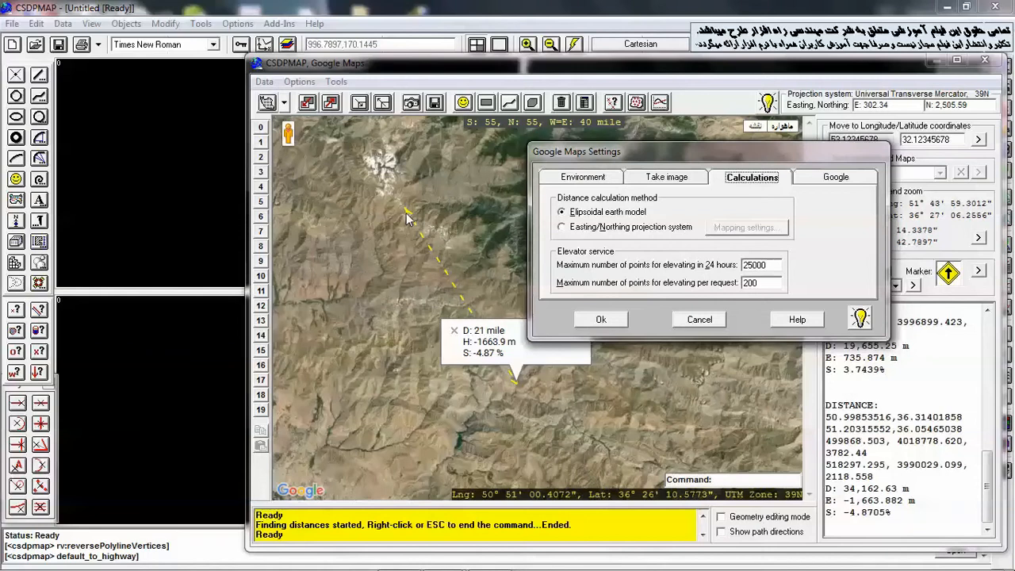
pyautogui.click(562, 227)
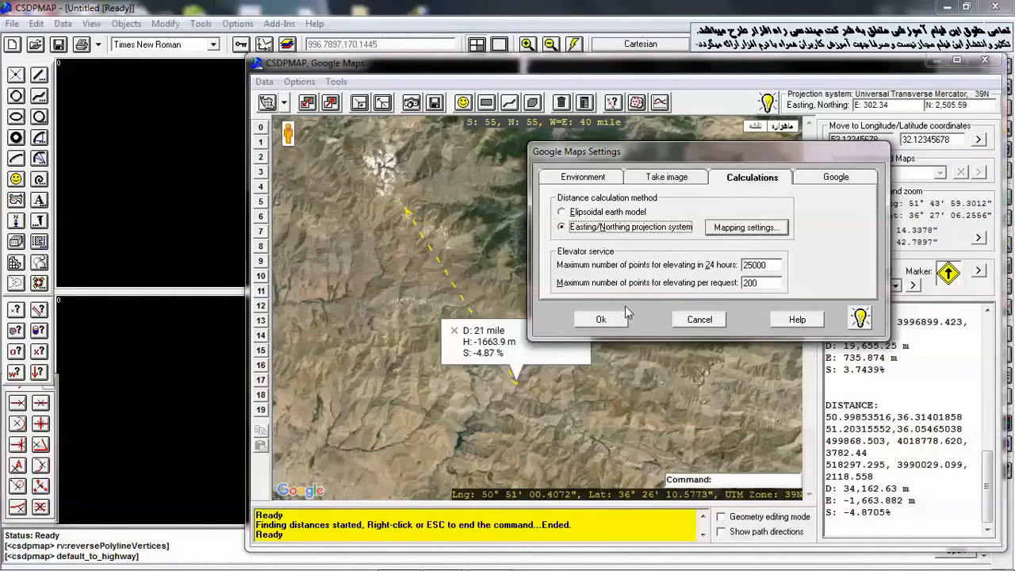
pyautogui.click(600, 319)
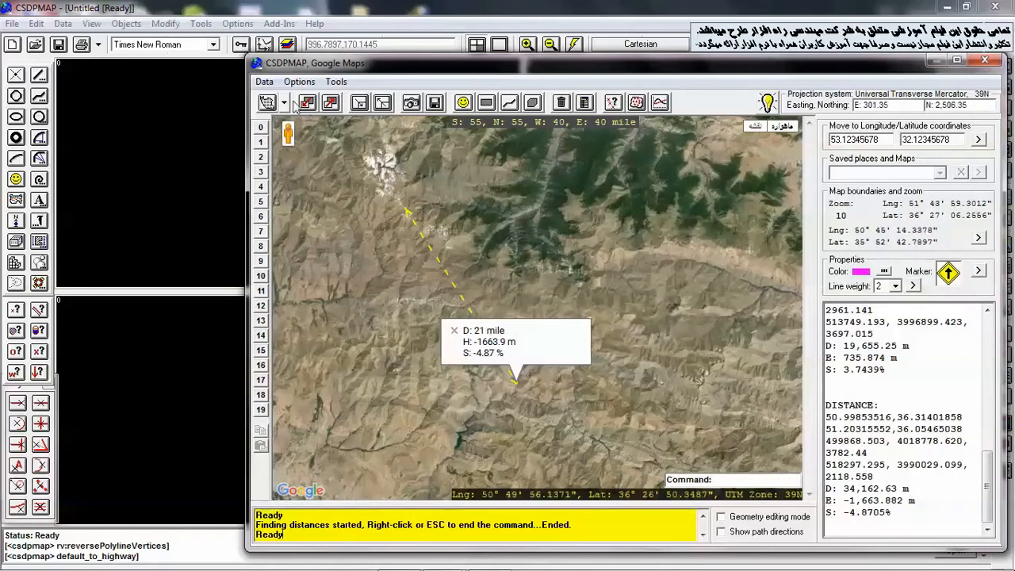
# Set the length units in the mapping settings back to Default, Meters
pyautogui.click(266, 84)
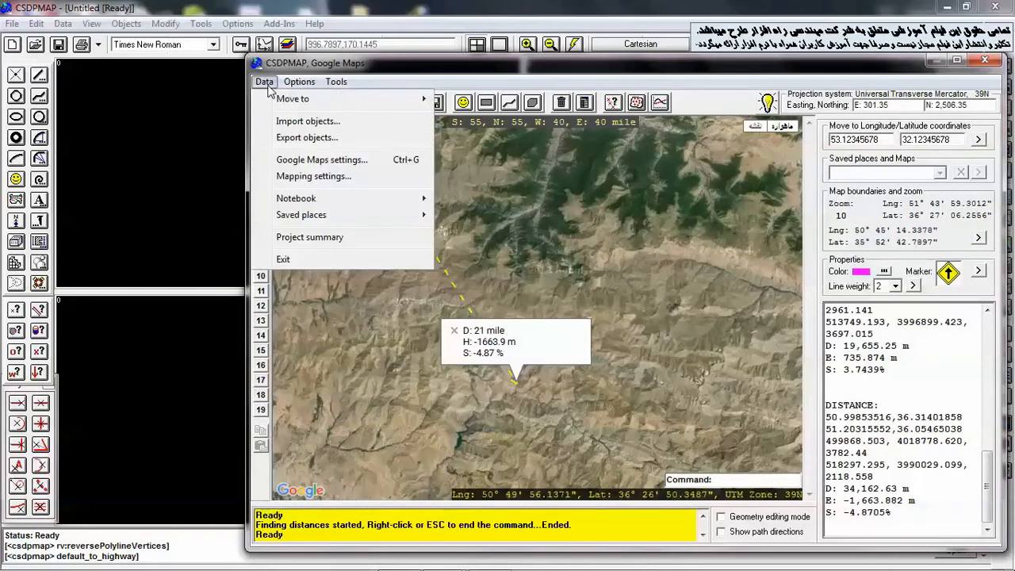
pyautogui.click(301, 177)
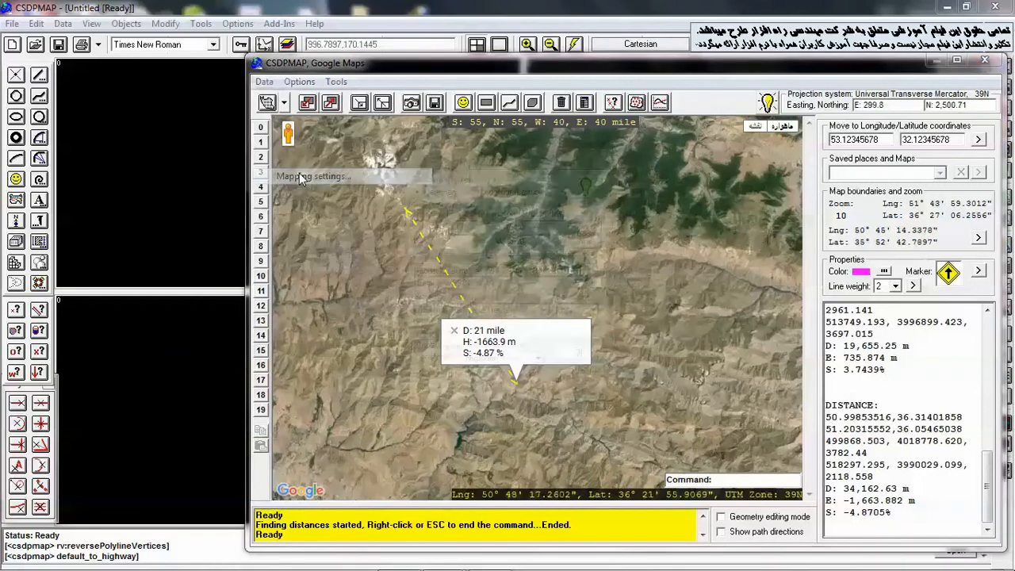
pyautogui.click(503, 388)
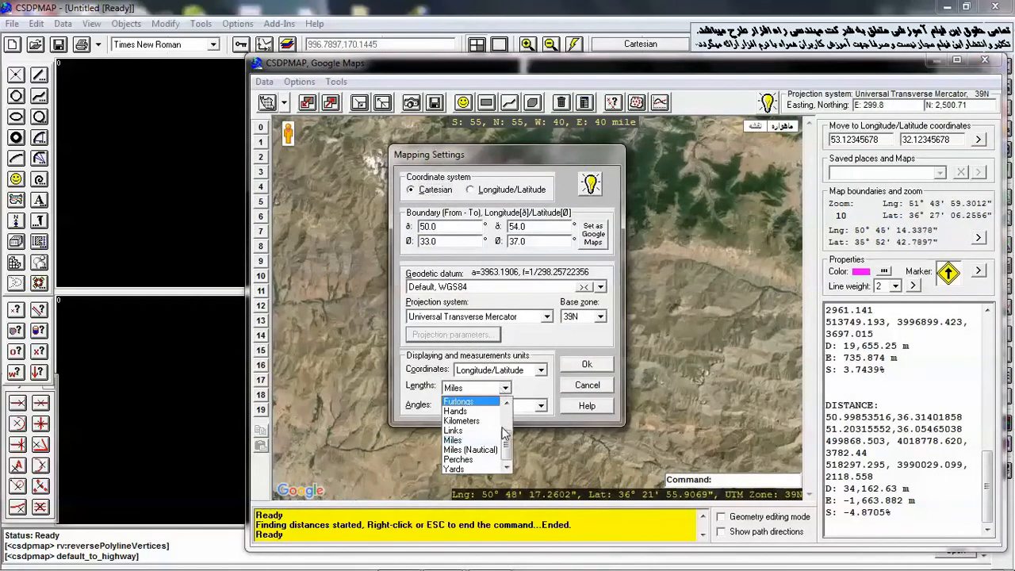
pyautogui.scroll(5, 475, 436)
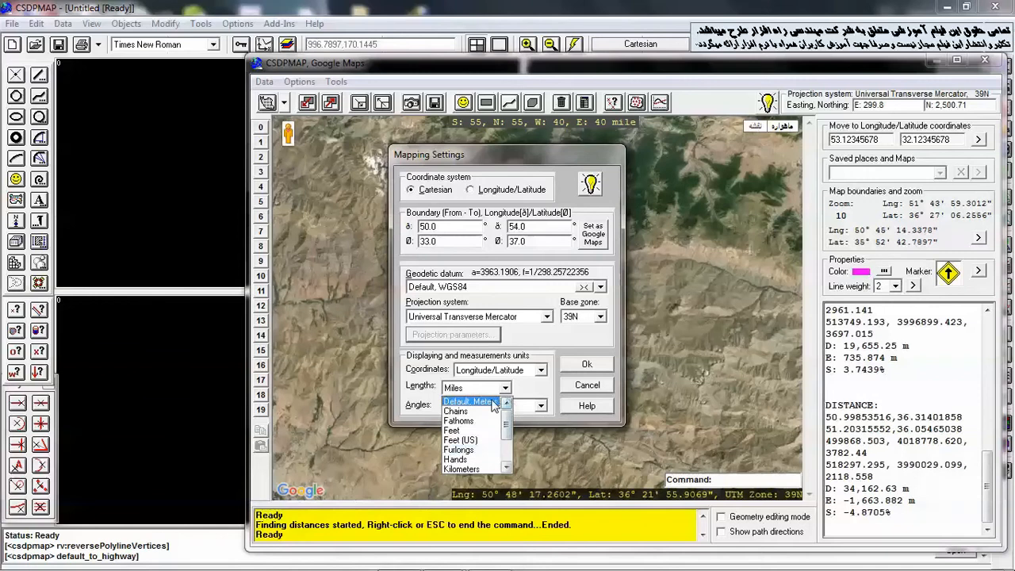
pyautogui.click(476, 403)
pyautogui.click(585, 365)
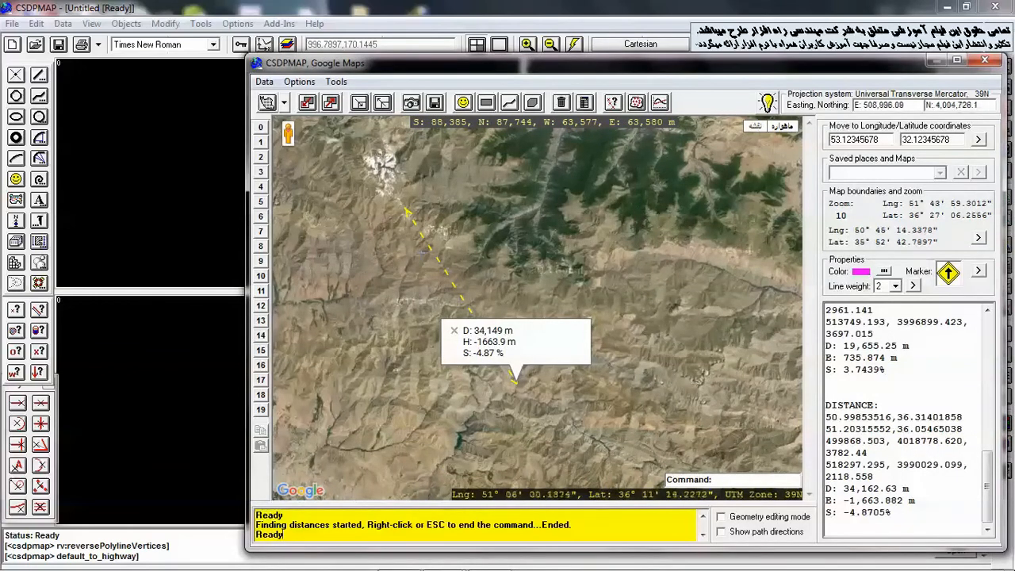
# Set the distance calculation method in the Google Maps settings back to Ellipsoidal earth model
pyautogui.click(267, 83)
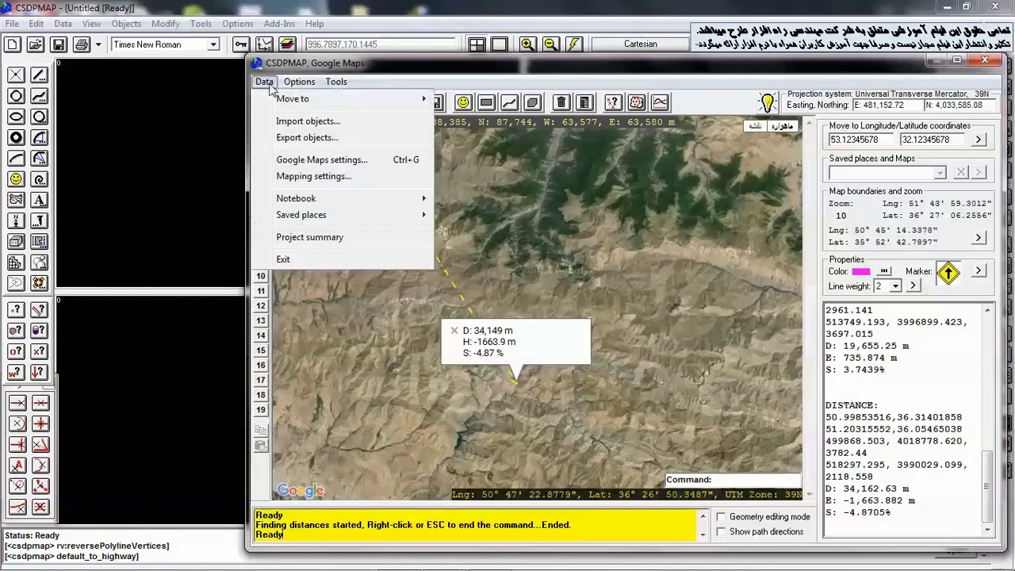
pyautogui.click(295, 163)
pyautogui.click(394, 256)
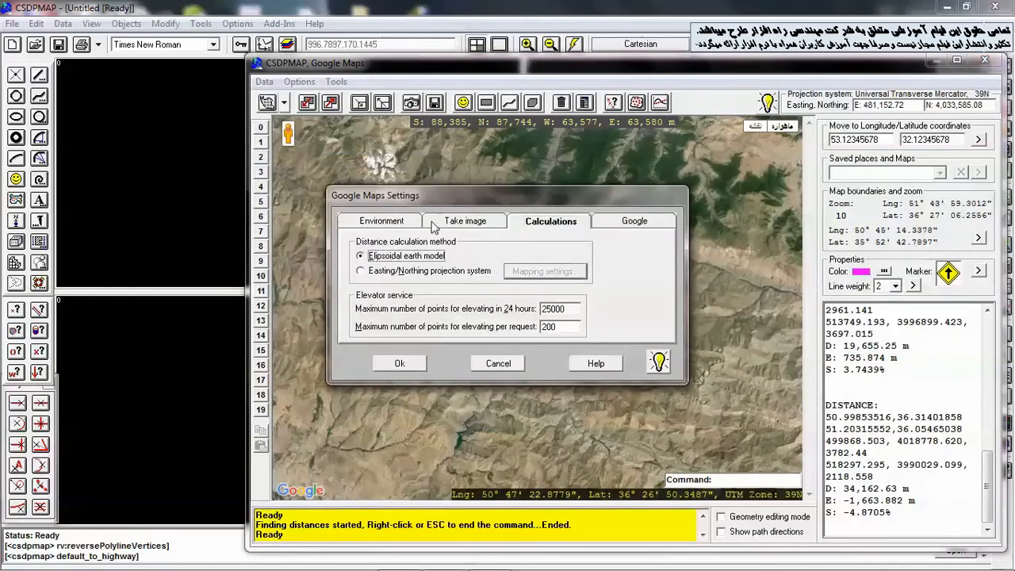
pyautogui.moveTo(475, 196); pyautogui.dragTo(695, 150)
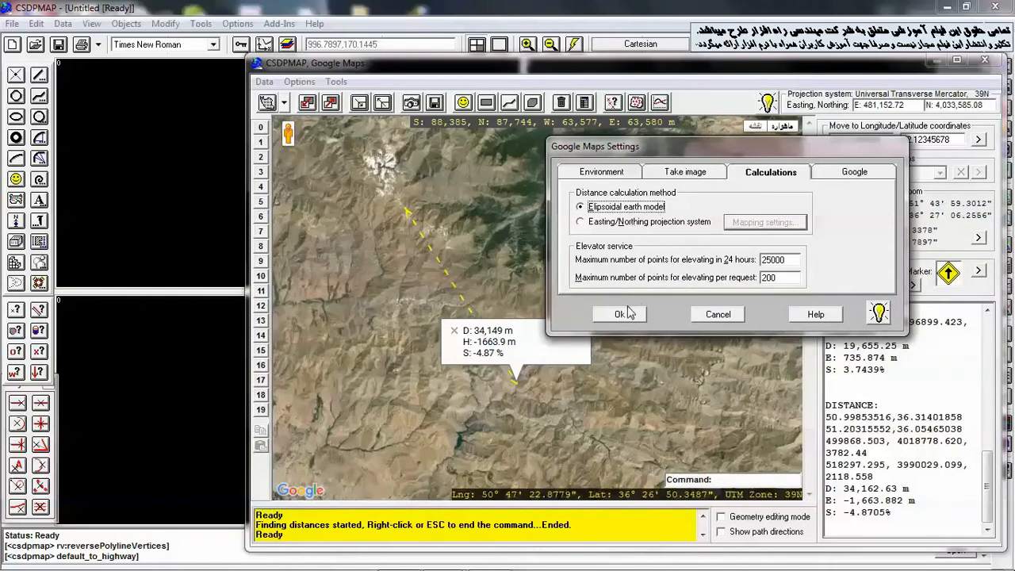
pyautogui.click(623, 314)
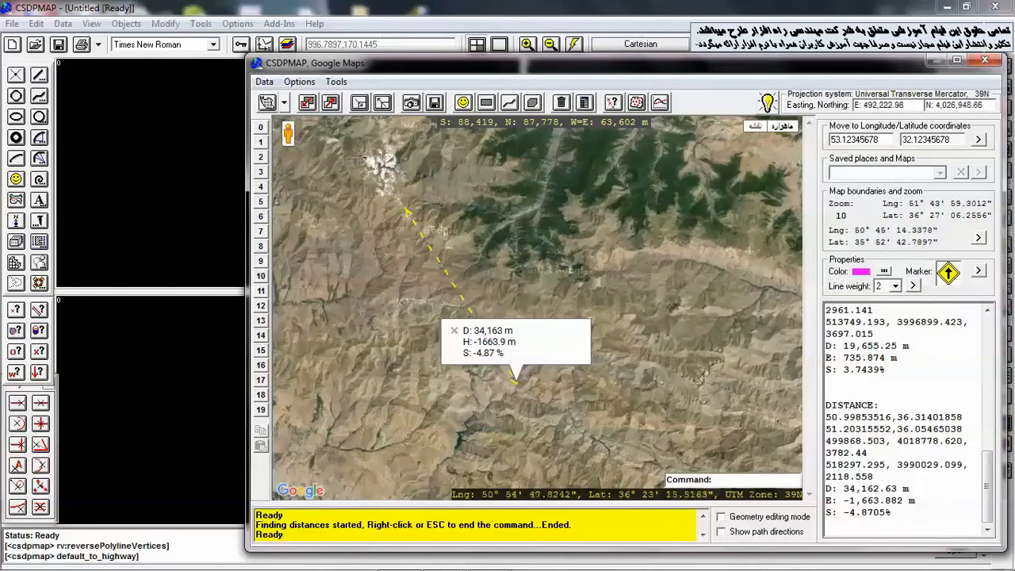
# Close the previous distance label and use the Point elevator to get the elevations of two points on the map
pyautogui.click(455, 333)
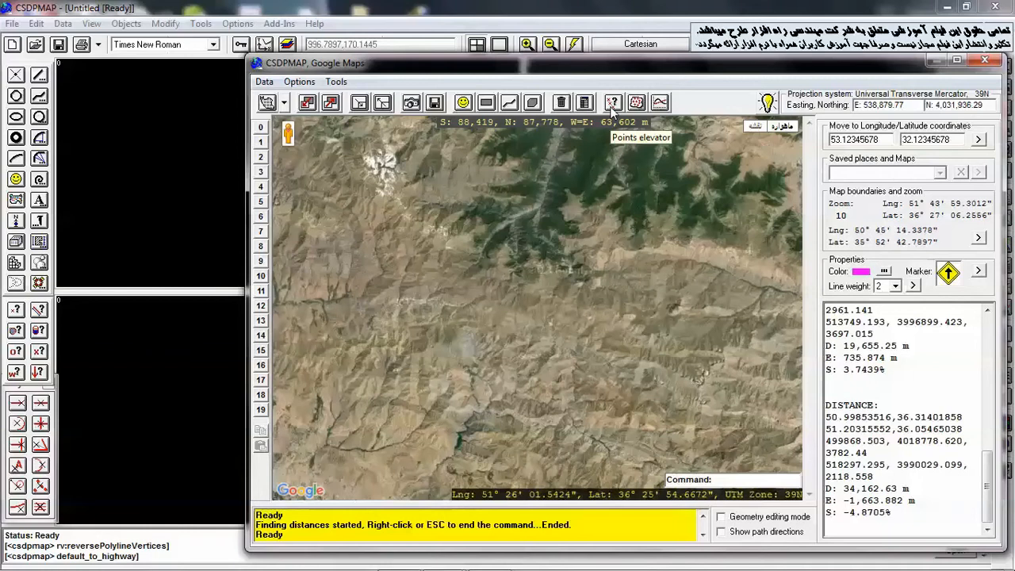
pyautogui.click(336, 82)
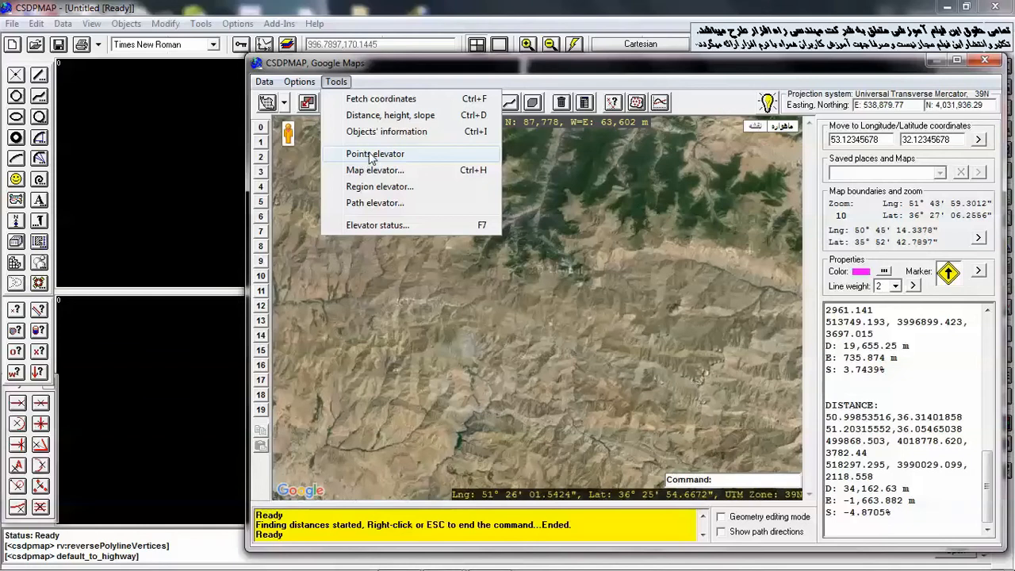
pyautogui.click(615, 86)
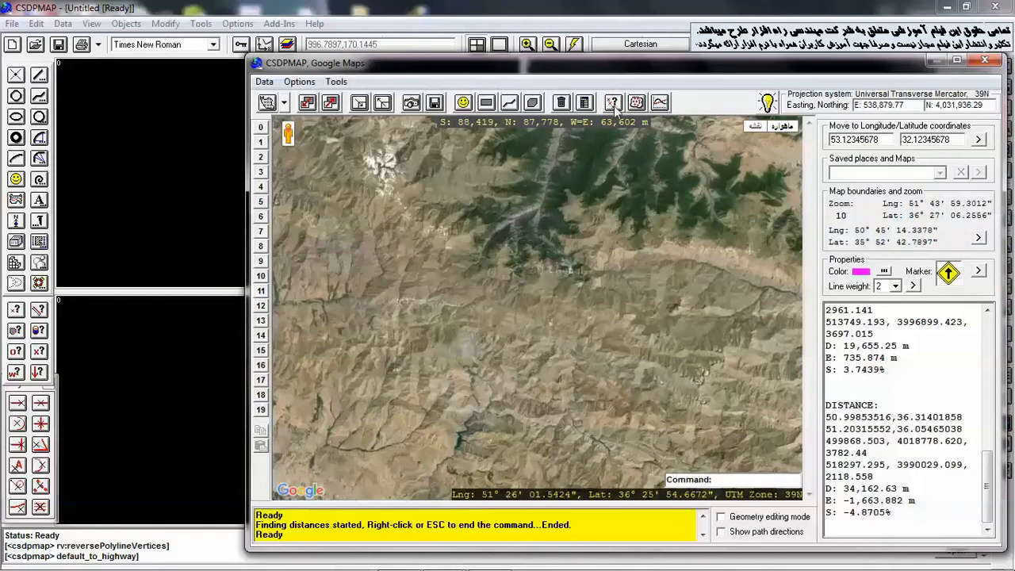
pyautogui.click(616, 107)
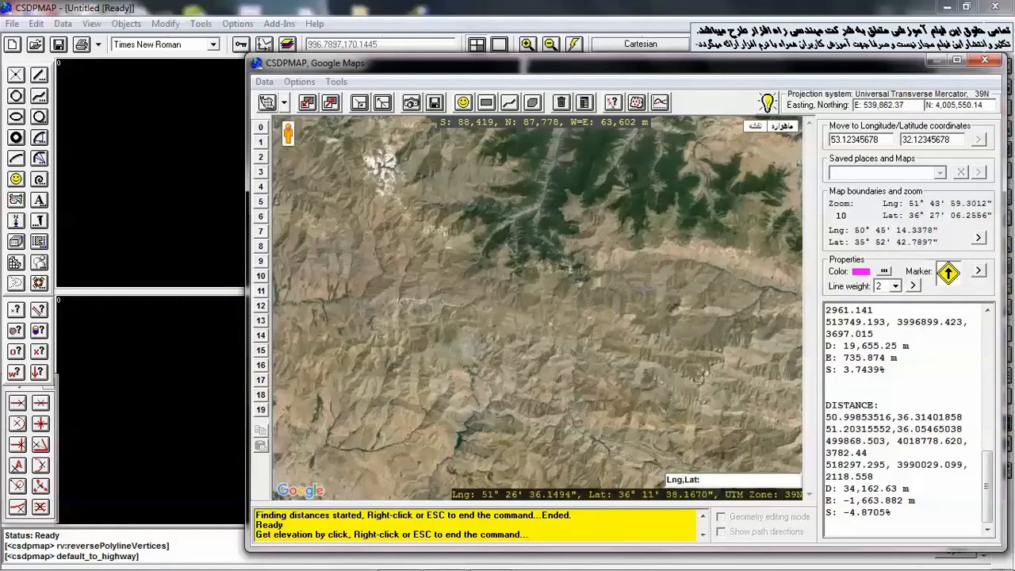
pyautogui.click(644, 290)
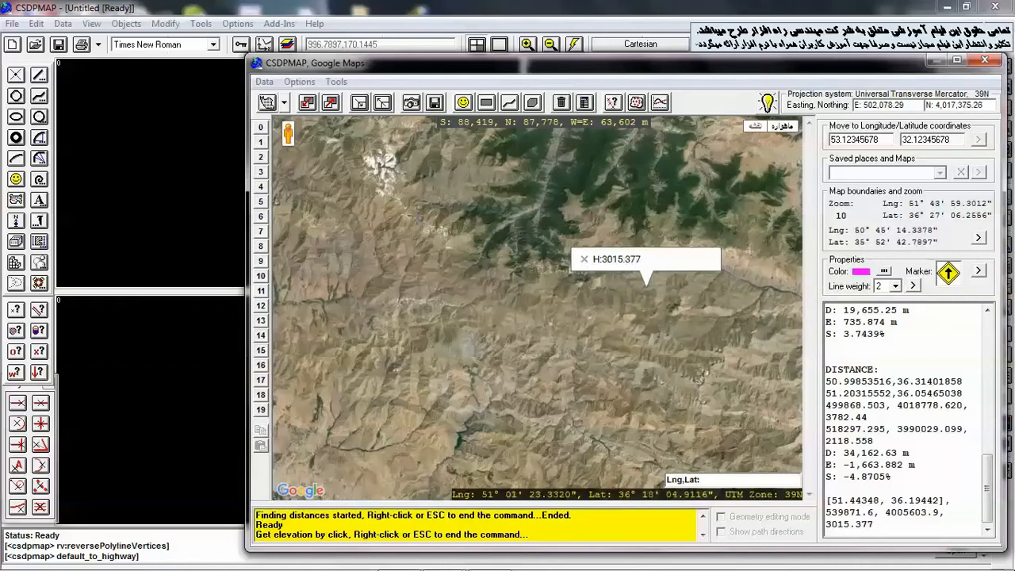
pyautogui.click(418, 219)
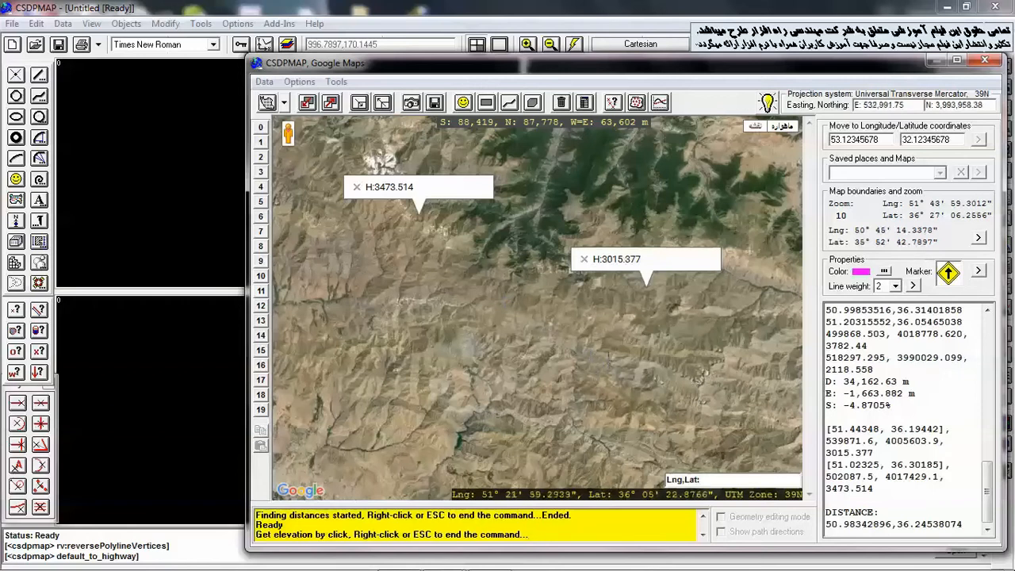
pyautogui.rightClick(616, 364)
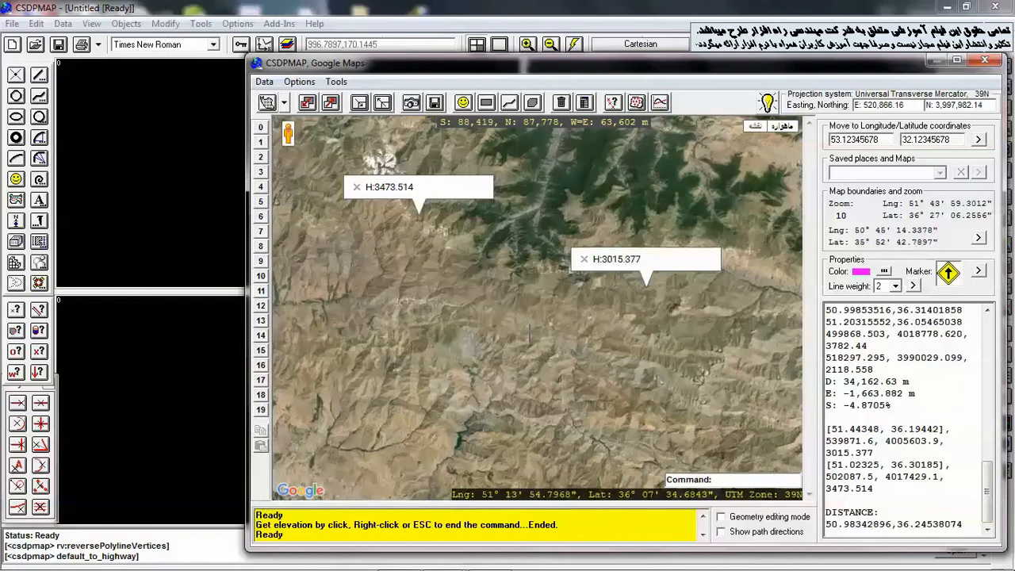
# Measure distance, height difference and slope along a short north–south line, then close its label and the 3015.377 elevation label
pyautogui.press('d')
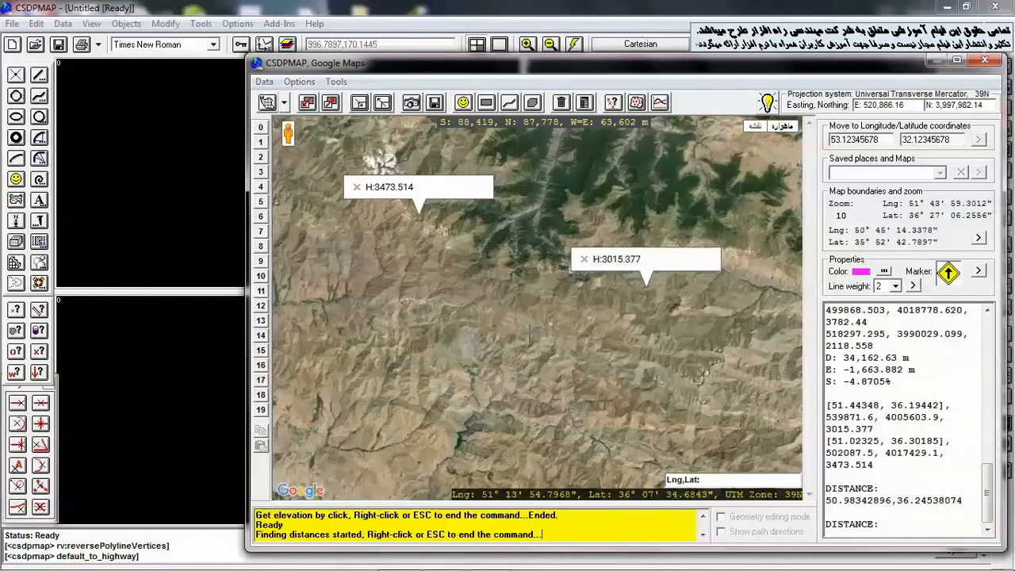
pyautogui.click(369, 244)
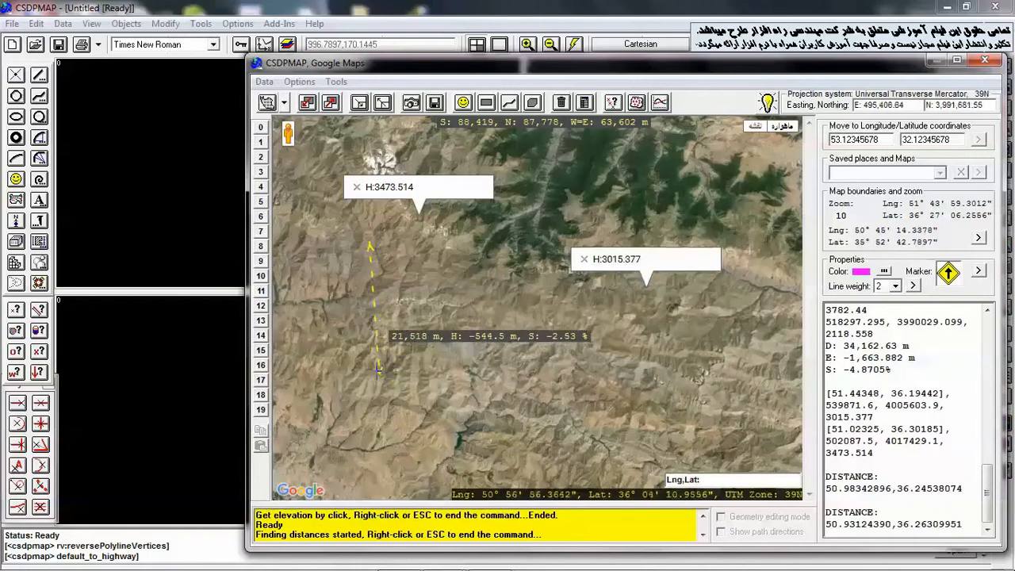
pyautogui.click(378, 369)
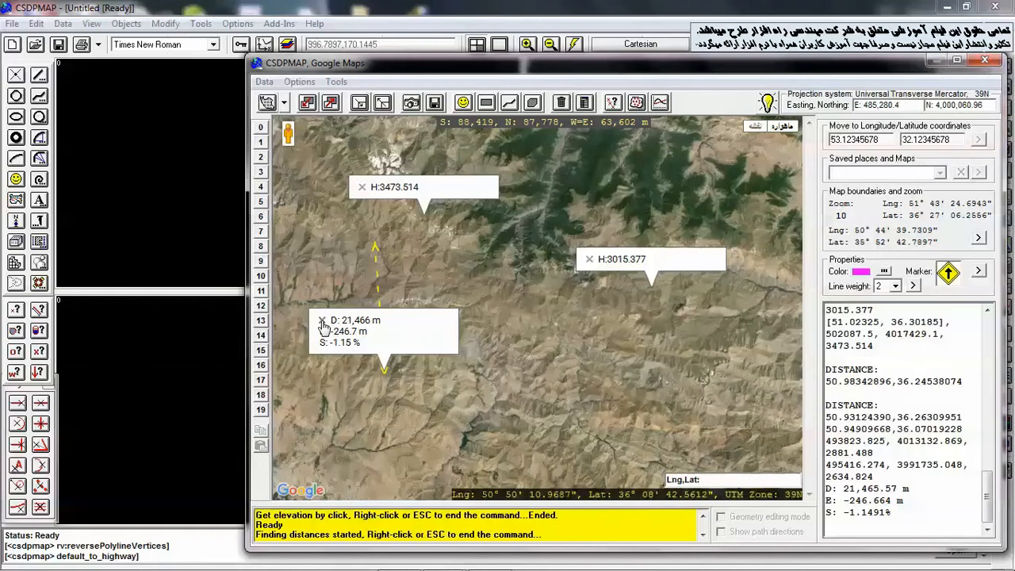
pyautogui.press('Escape')
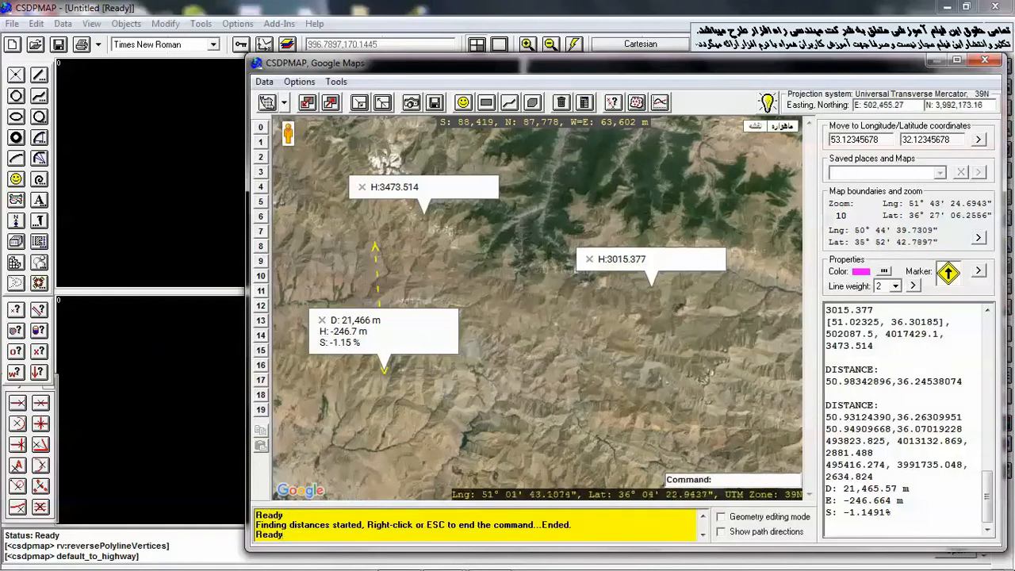
pyautogui.click(322, 319)
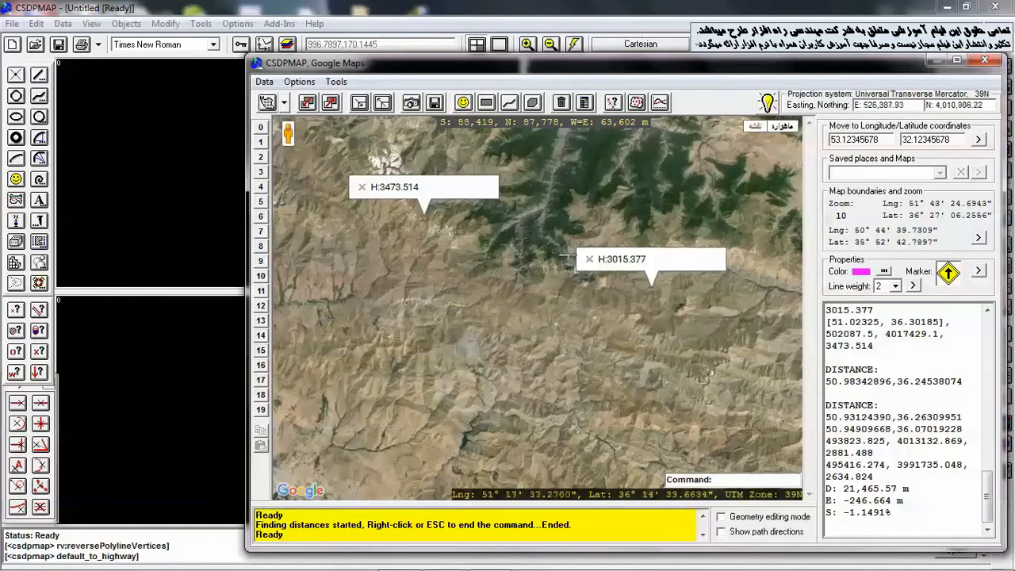
pyautogui.click(589, 260)
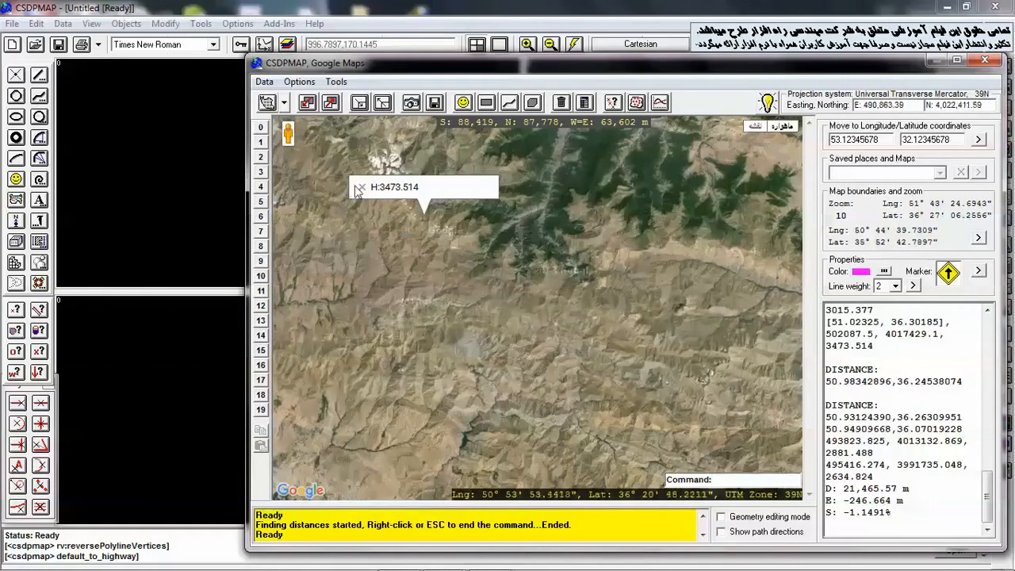